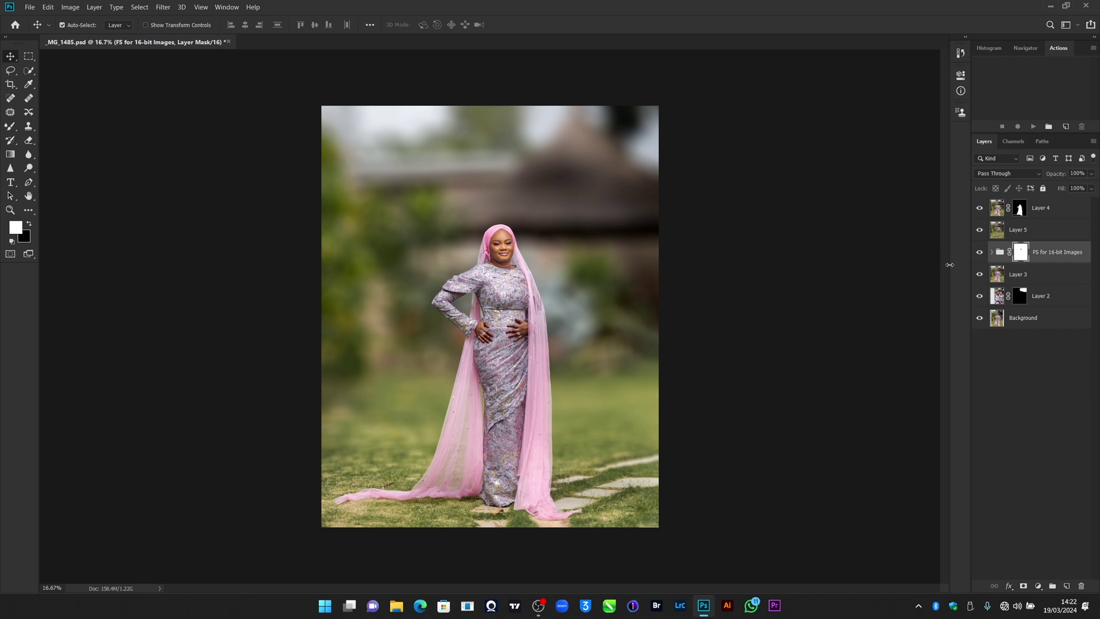
Step: Compare the portrait before and after retouching by toggling the visibility of the layers above the original background
click(979, 231)
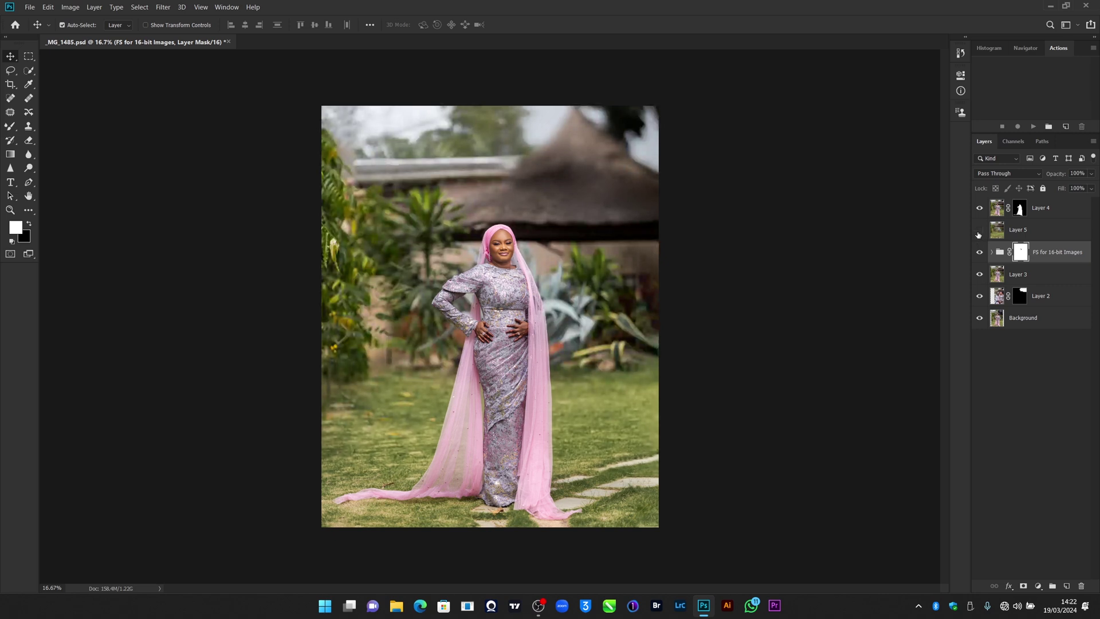
click(979, 230)
drag(978, 216, 980, 279)
click(980, 254)
click(979, 208)
click(979, 230)
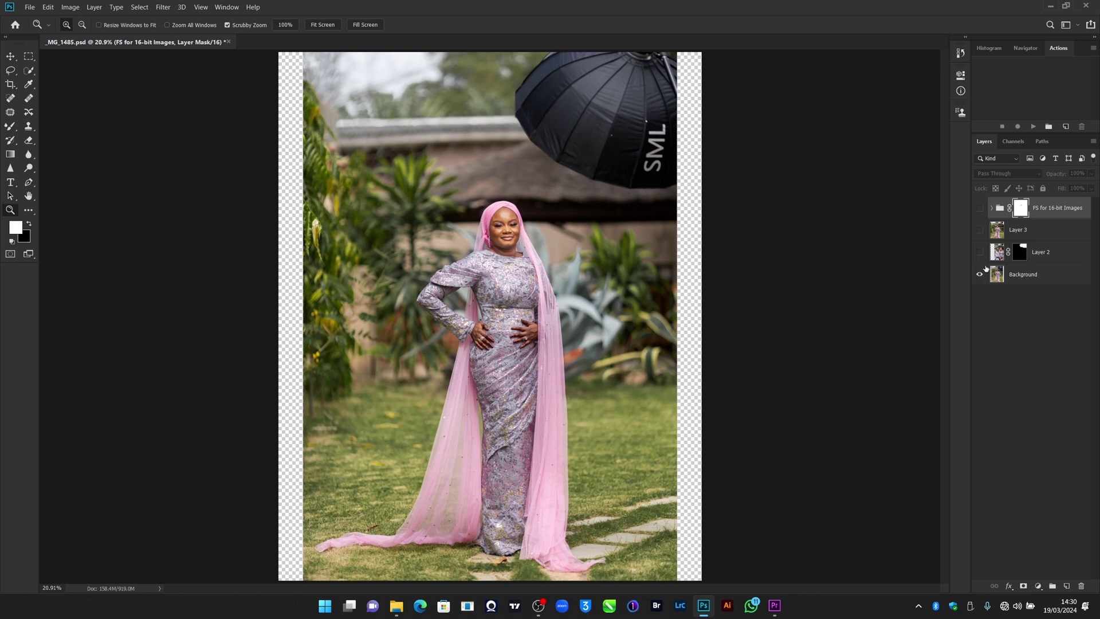
Step: Show Layer 2, Layer 3 and the FS for 16-bit Images group above the background
click(979, 252)
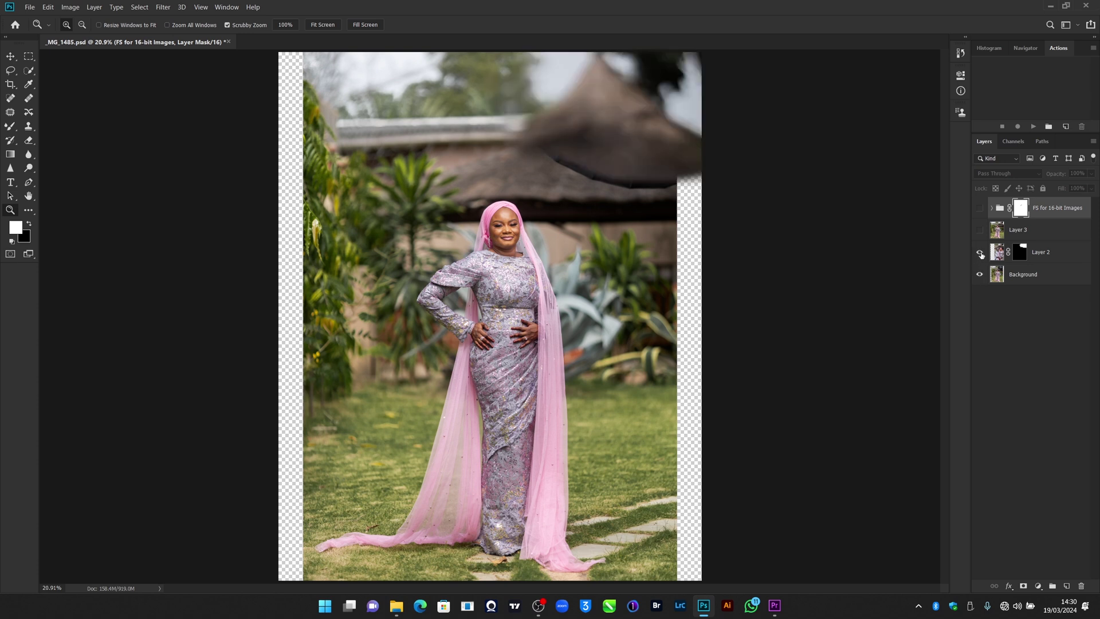
click(980, 230)
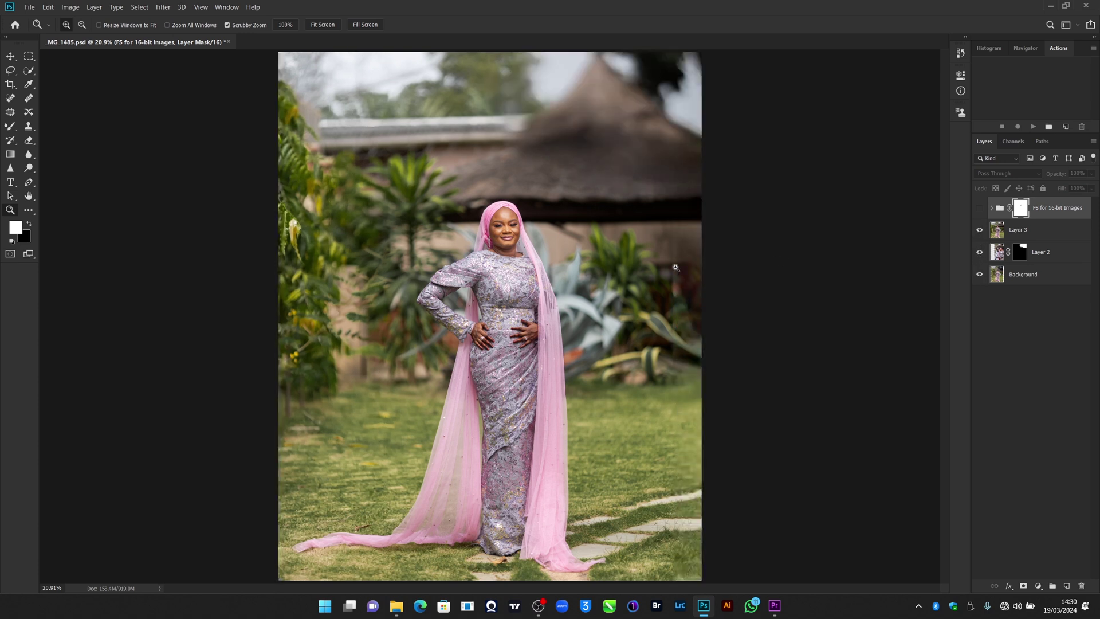
click(980, 209)
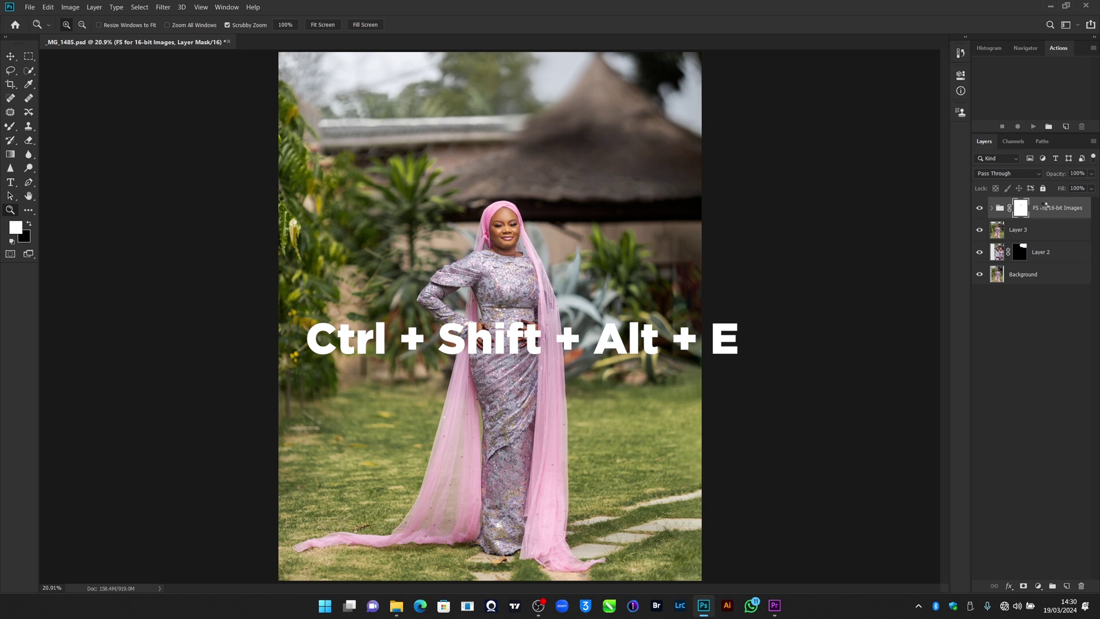
Step: Stamp all visible layers into a new merged layer on top and duplicate that layer
key(ctrl+shift+alt+e)
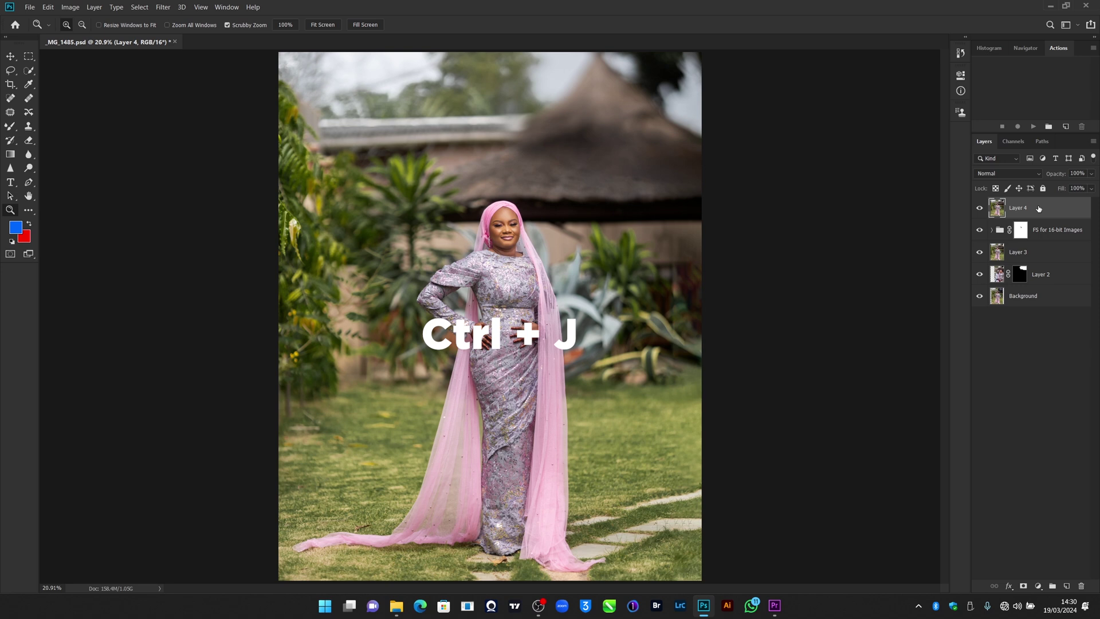
key(ctrl+j)
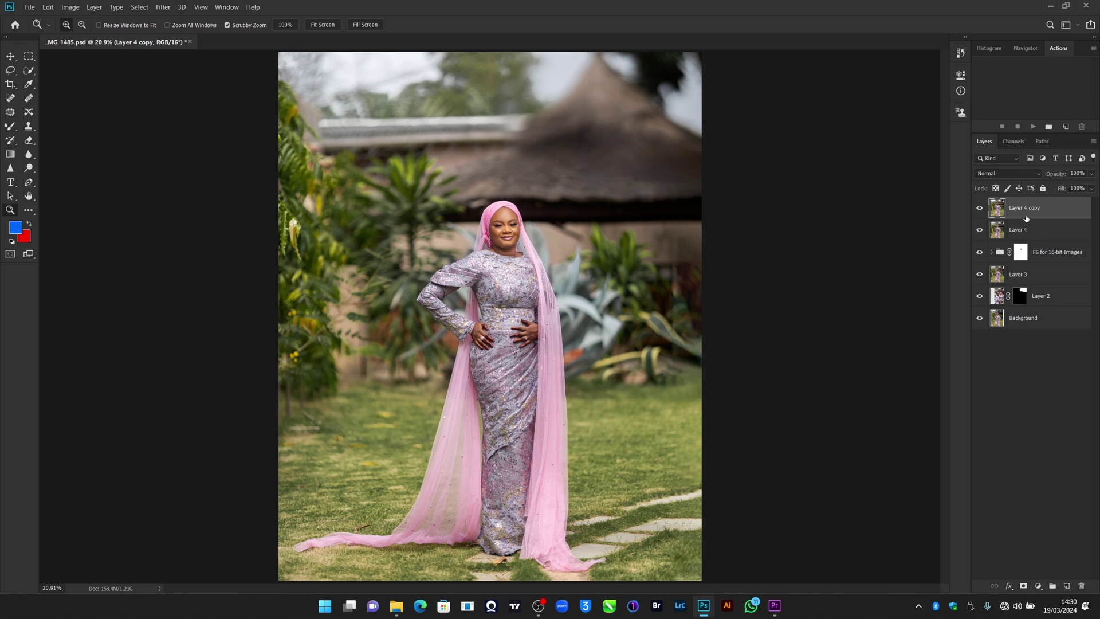
Step: Load the saved Subject New channel as a new selection around the woman on the duplicated layer
click(26, 68)
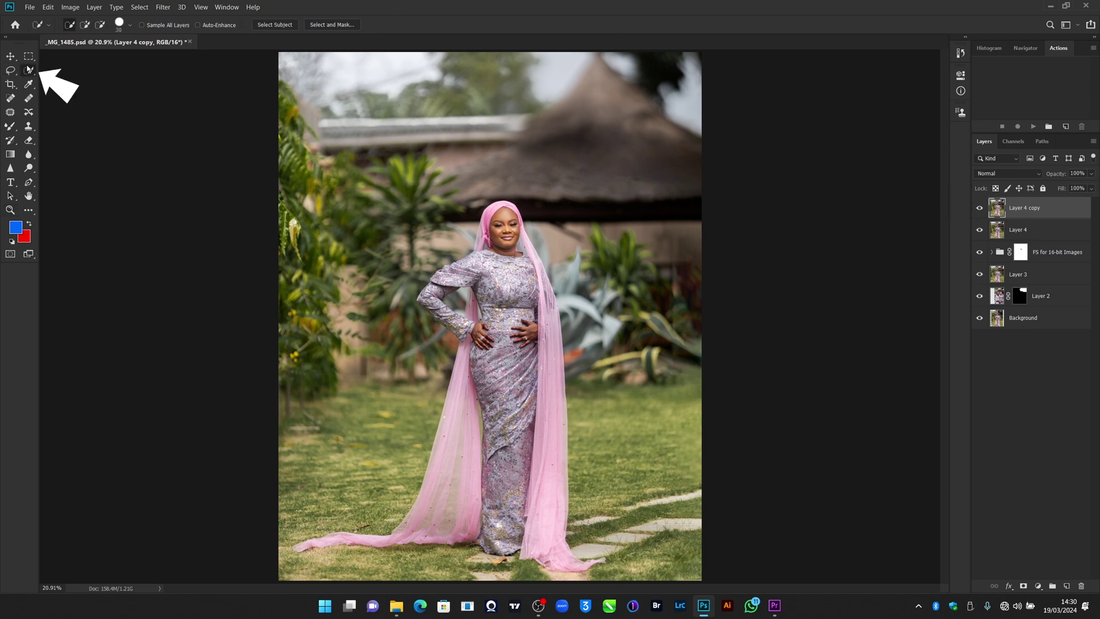
click(274, 25)
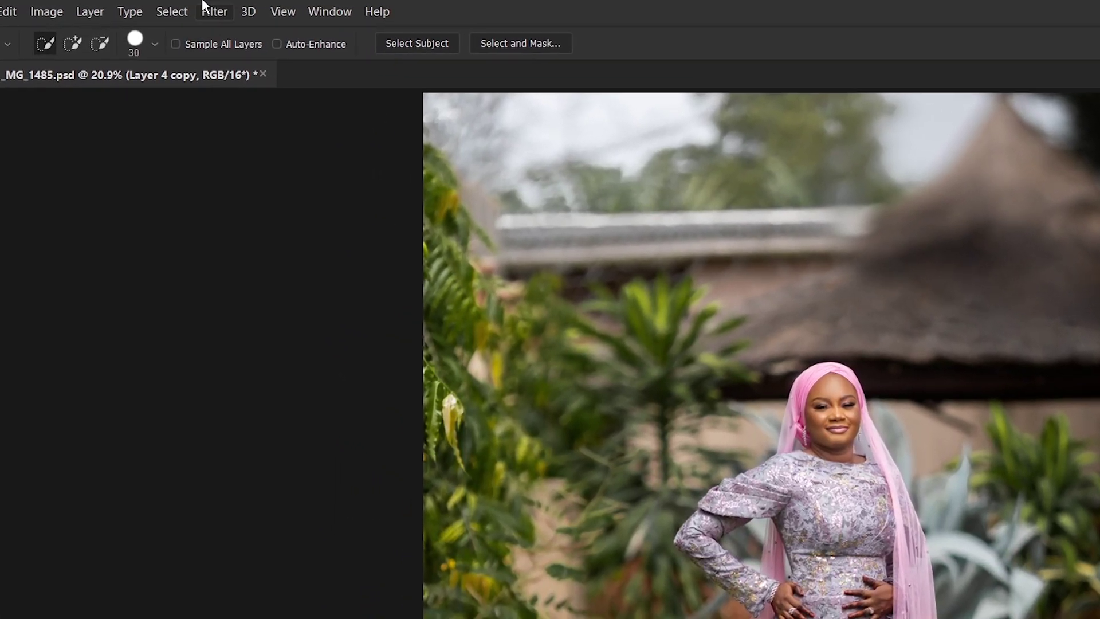
click(175, 11)
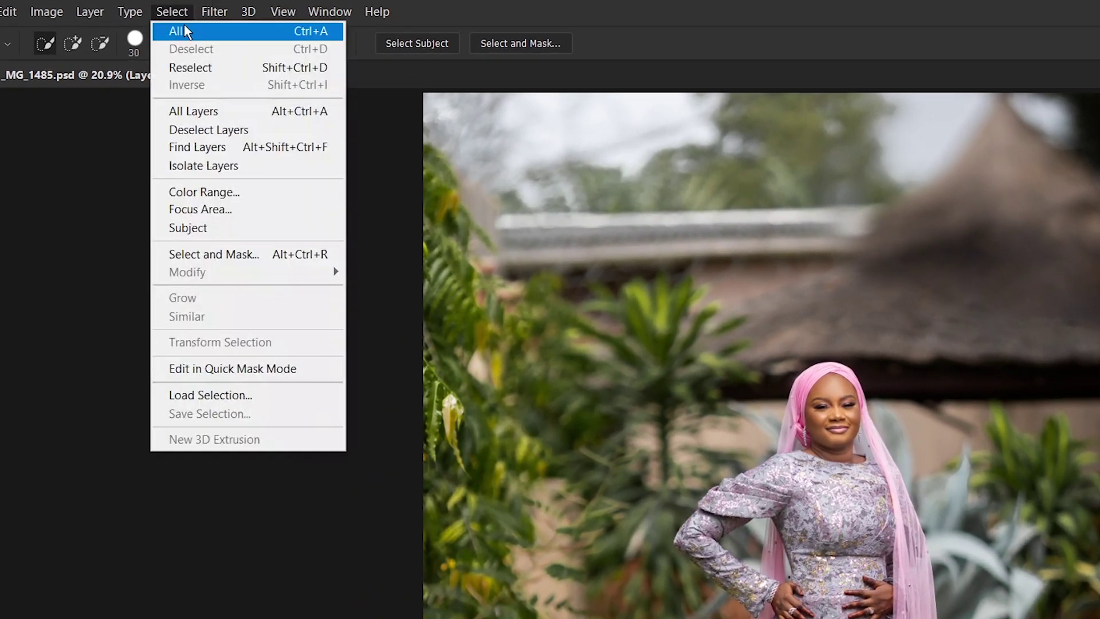
click(200, 395)
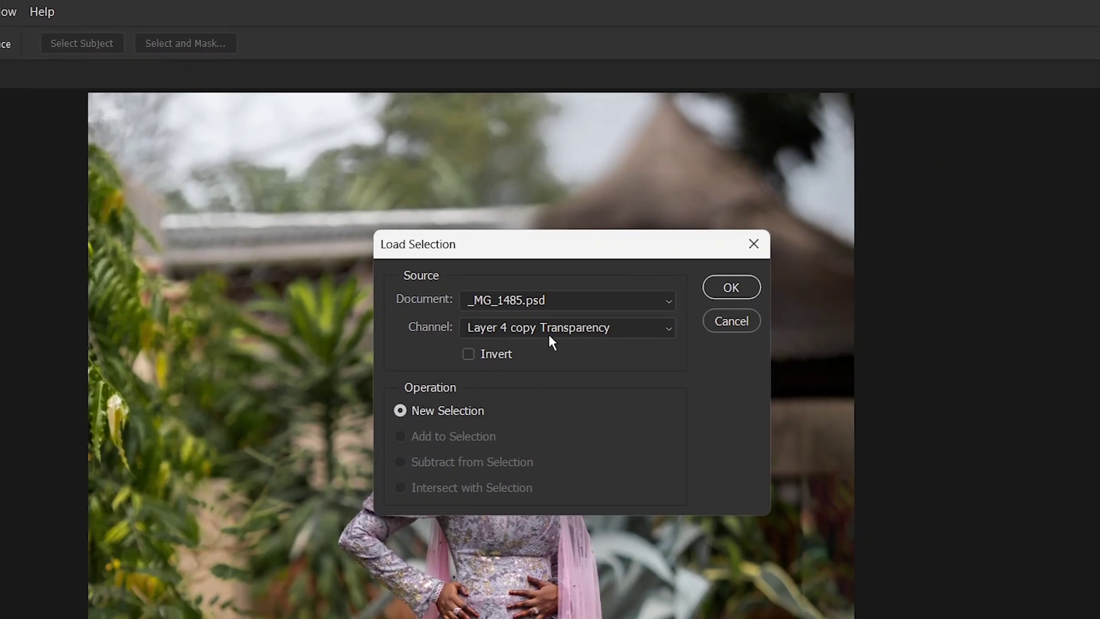
click(548, 331)
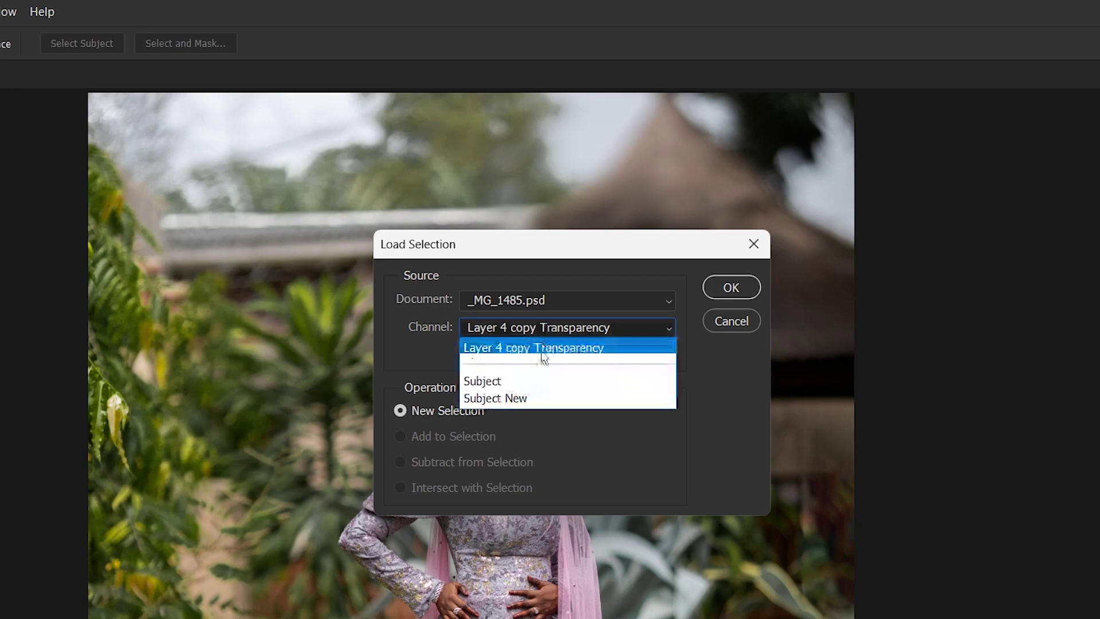
click(505, 400)
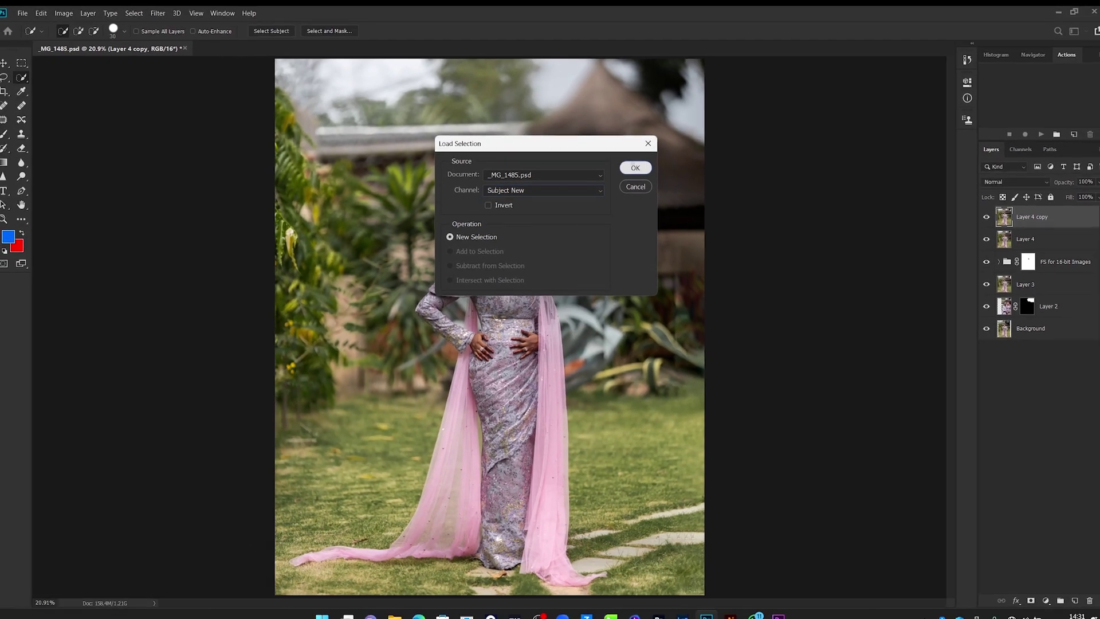
click(639, 230)
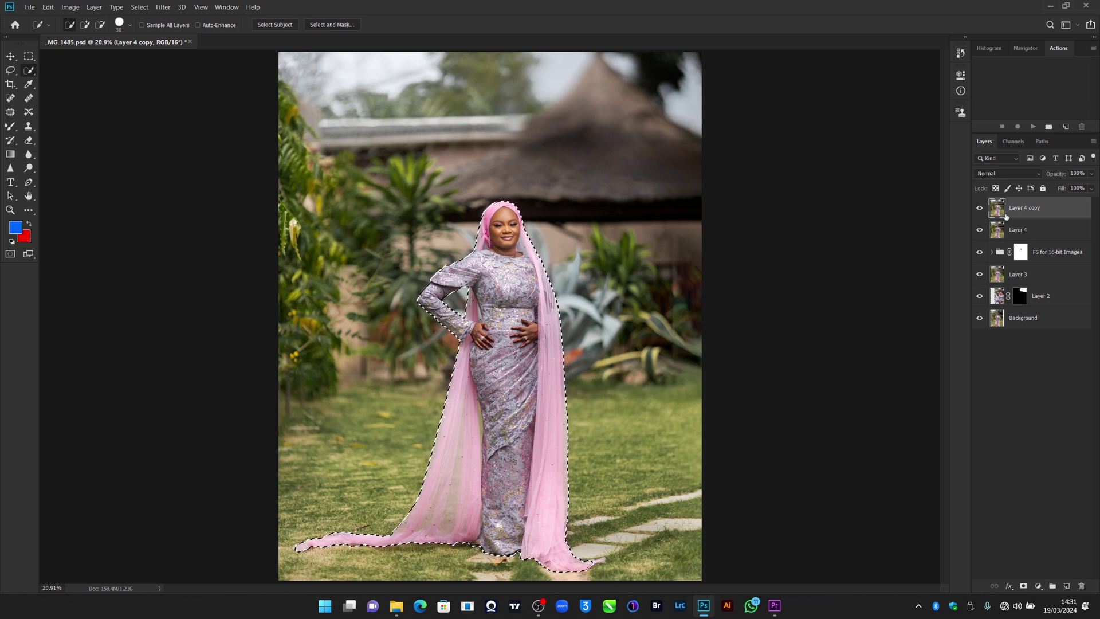
Step: Mask the duplicated layer to the selected woman and rename the layer Subject
click(1024, 586)
double_click(1036, 209)
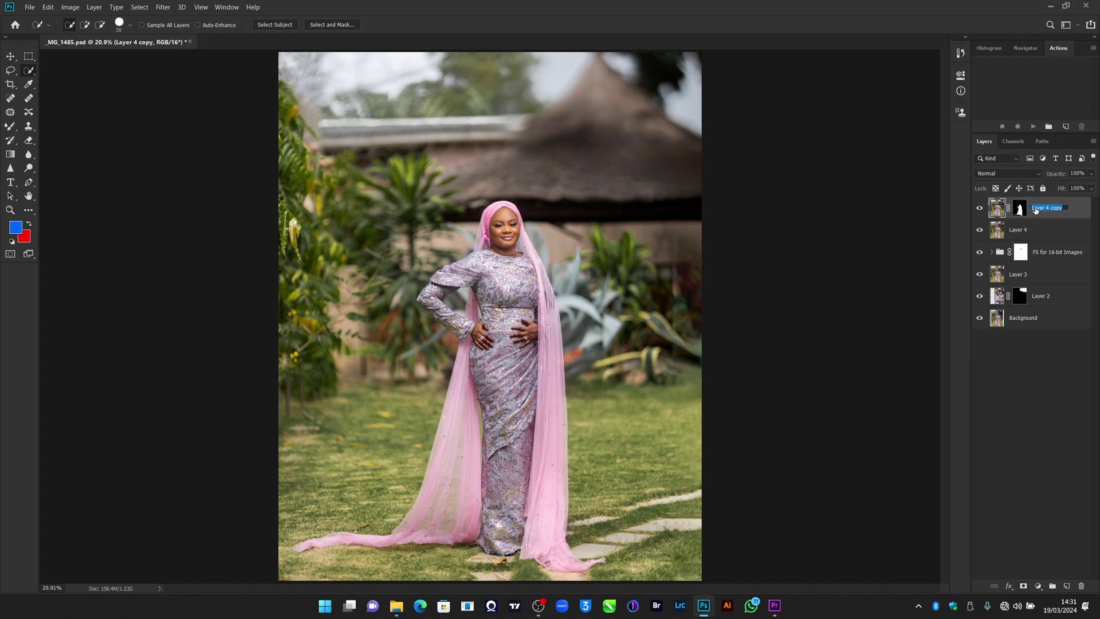
text(Subject)
key(Return)
Step: Select Layer 4 and load the saved Subject New channel as a new selection
click(1031, 229)
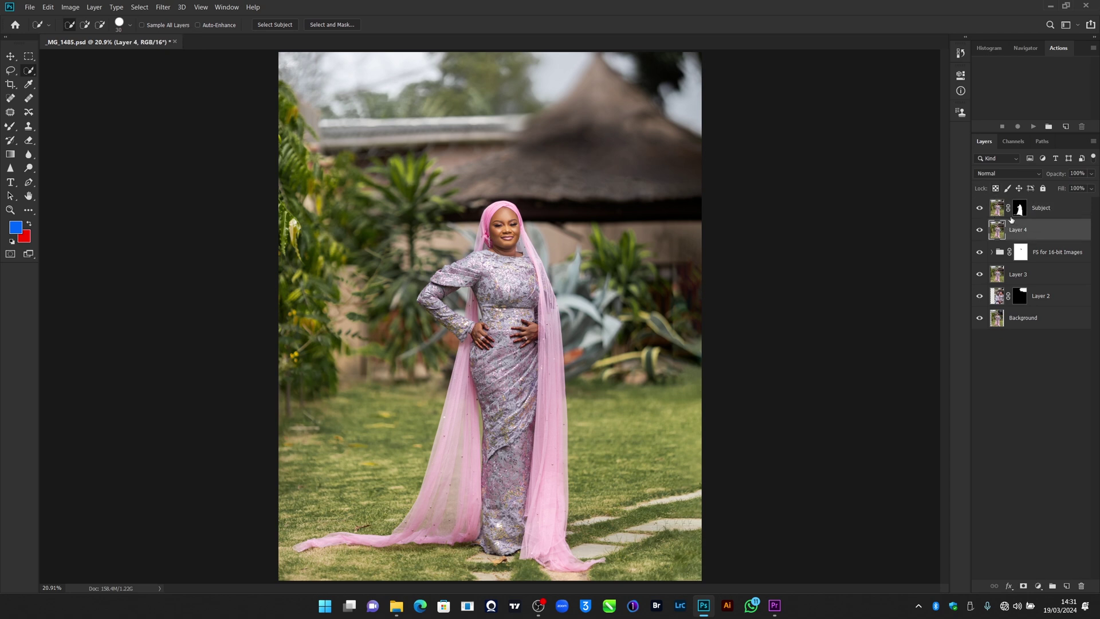
click(140, 11)
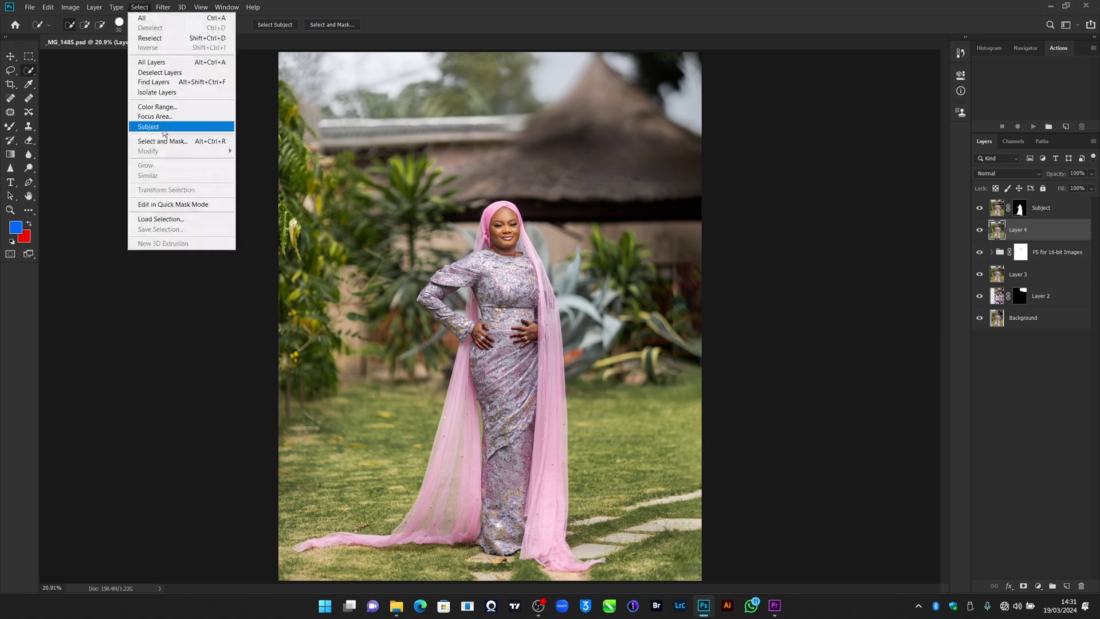
click(156, 220)
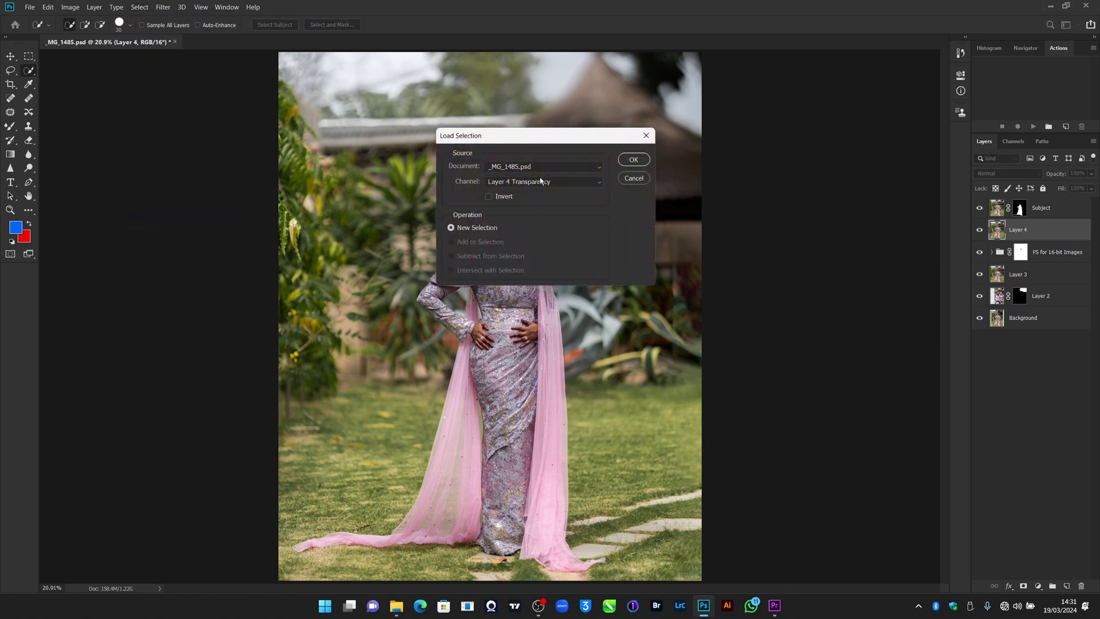
click(540, 181)
click(548, 216)
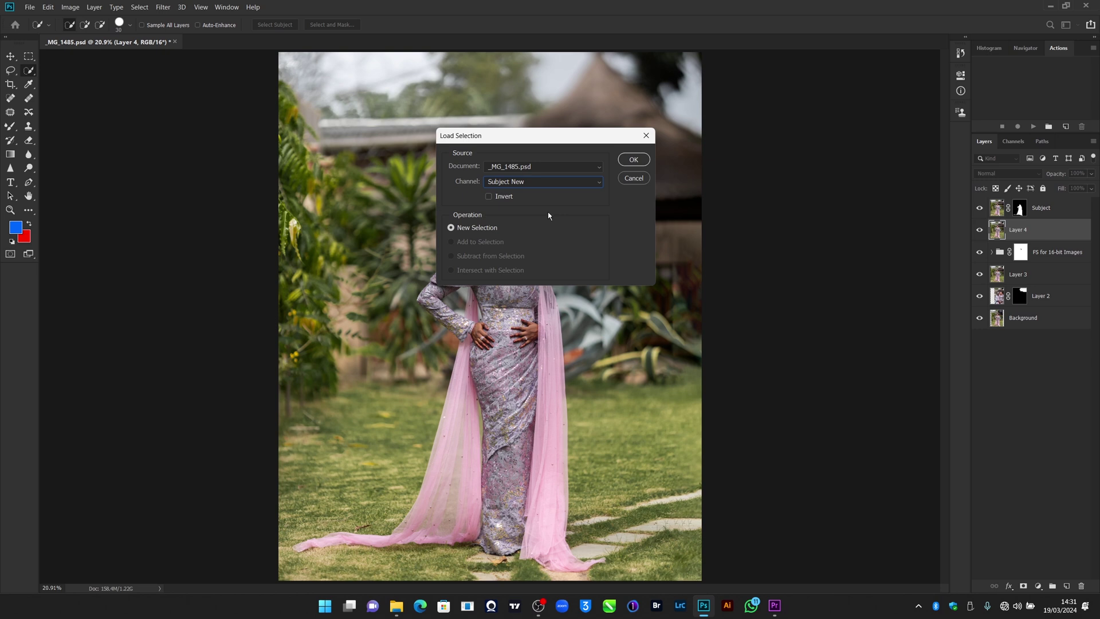
click(632, 160)
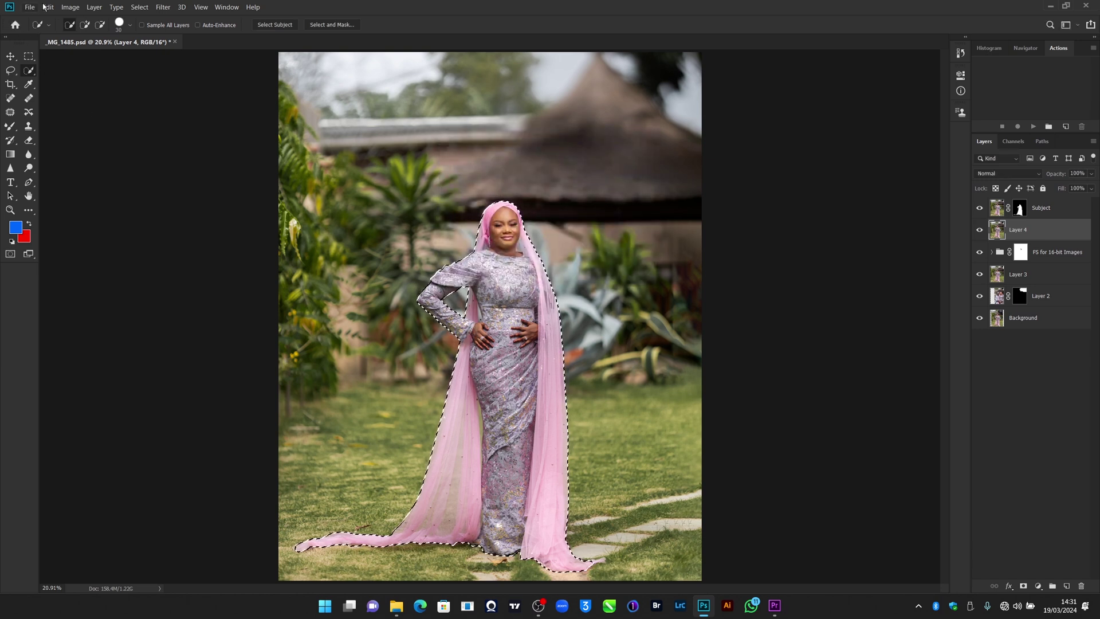
Step: Expand the selection by 15 pixels and check its edge around the headscarf and the bent arm
click(140, 8)
mouse_move(223, 152)
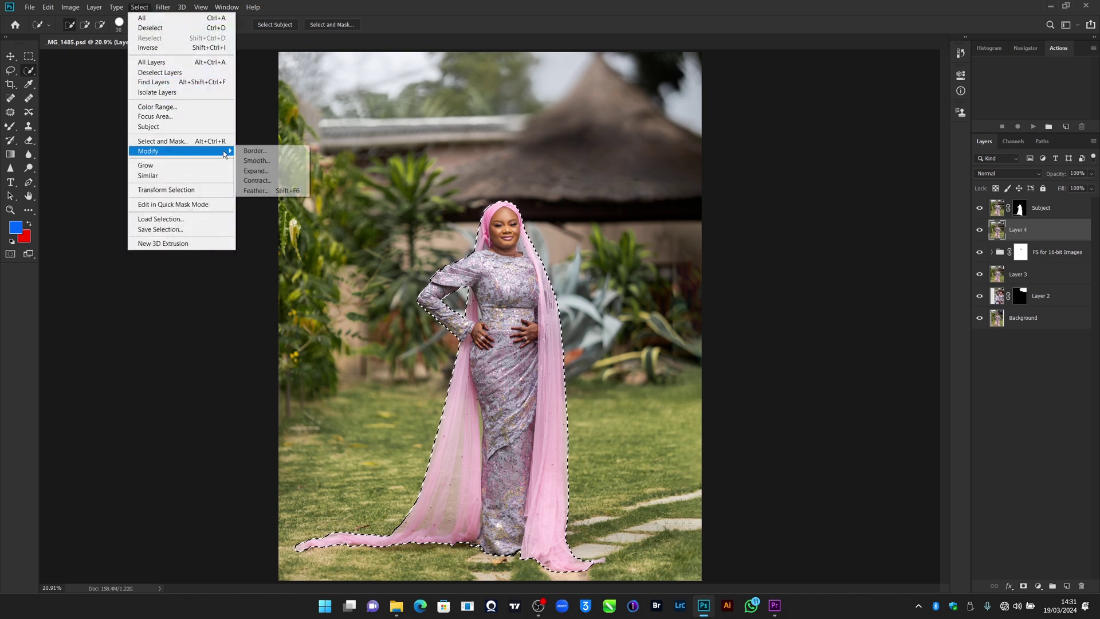
click(258, 170)
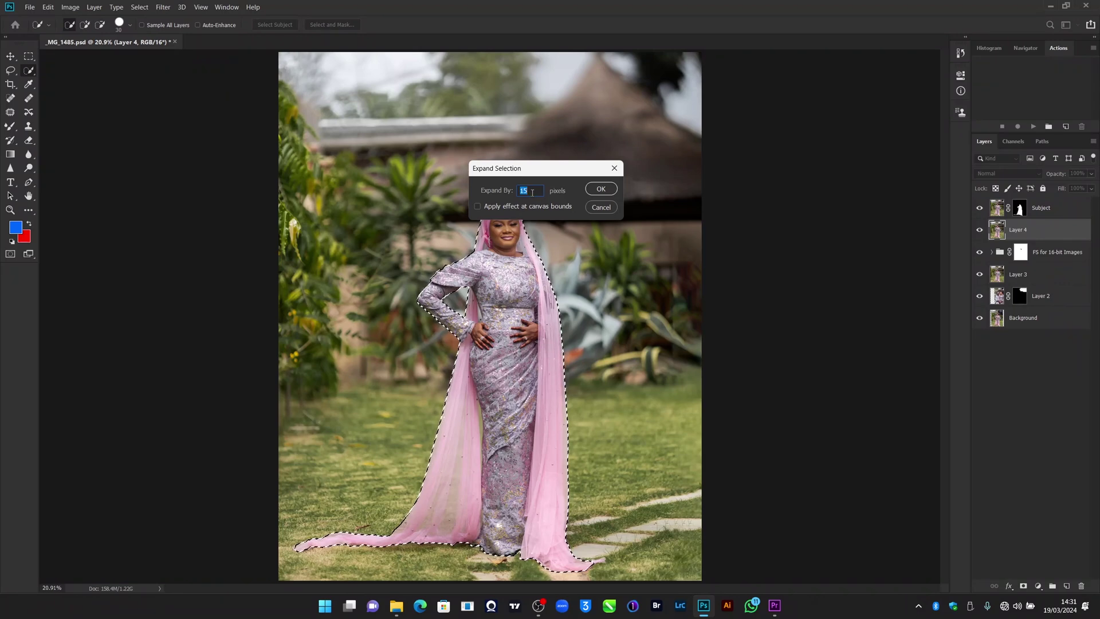
key(Return)
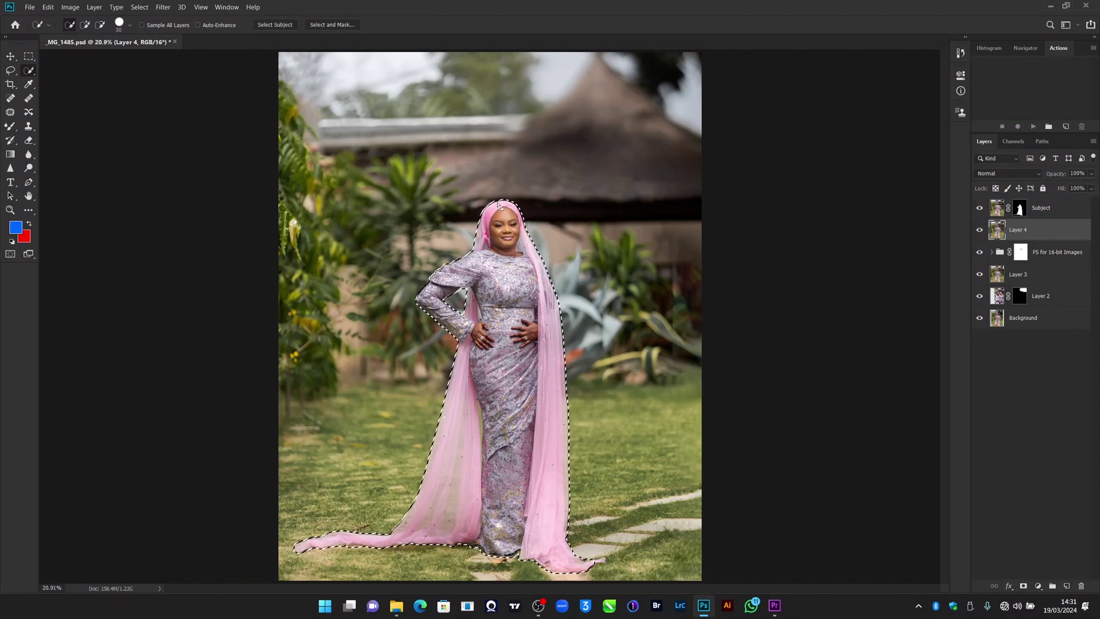
key(z)
drag(517, 210, 552, 187)
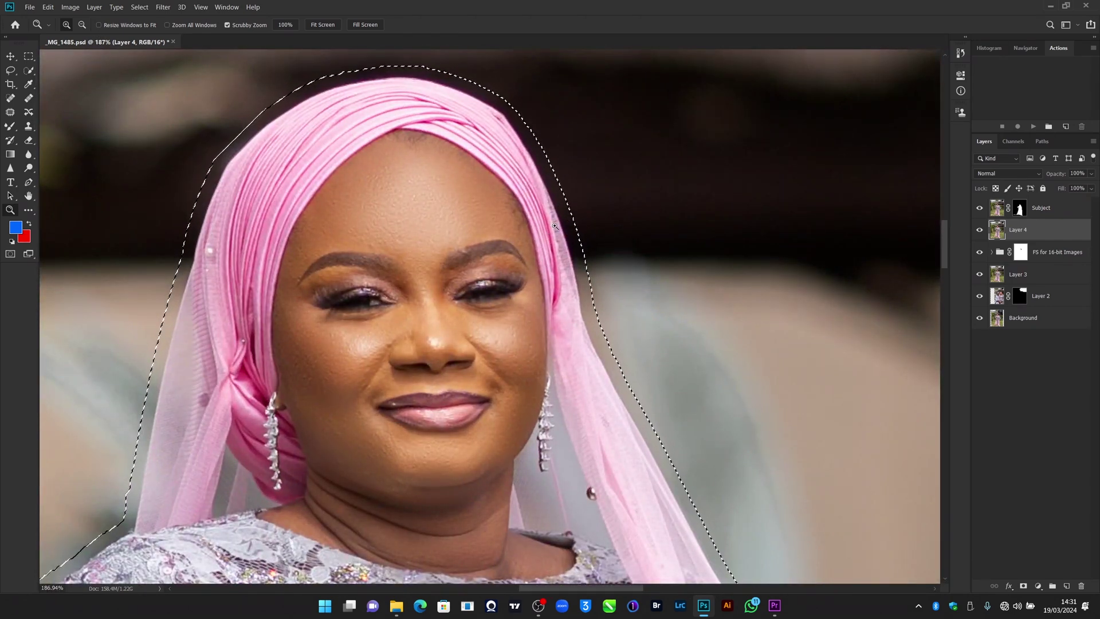
scroll(488, 256, down, 3)
drag(488, 256, 406, 342)
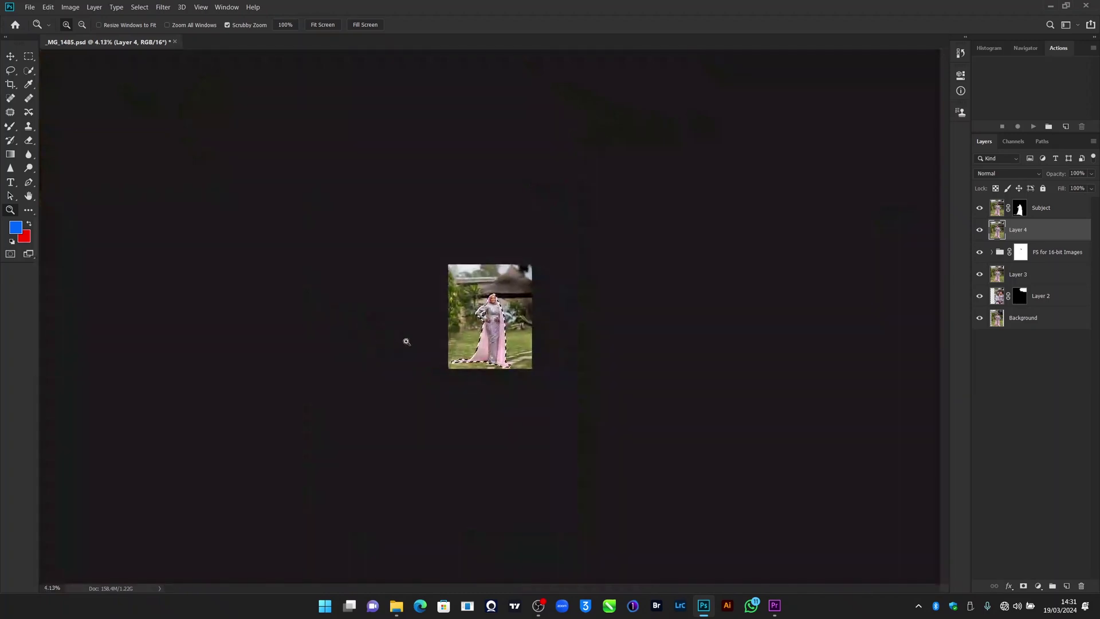
drag(484, 311, 515, 261)
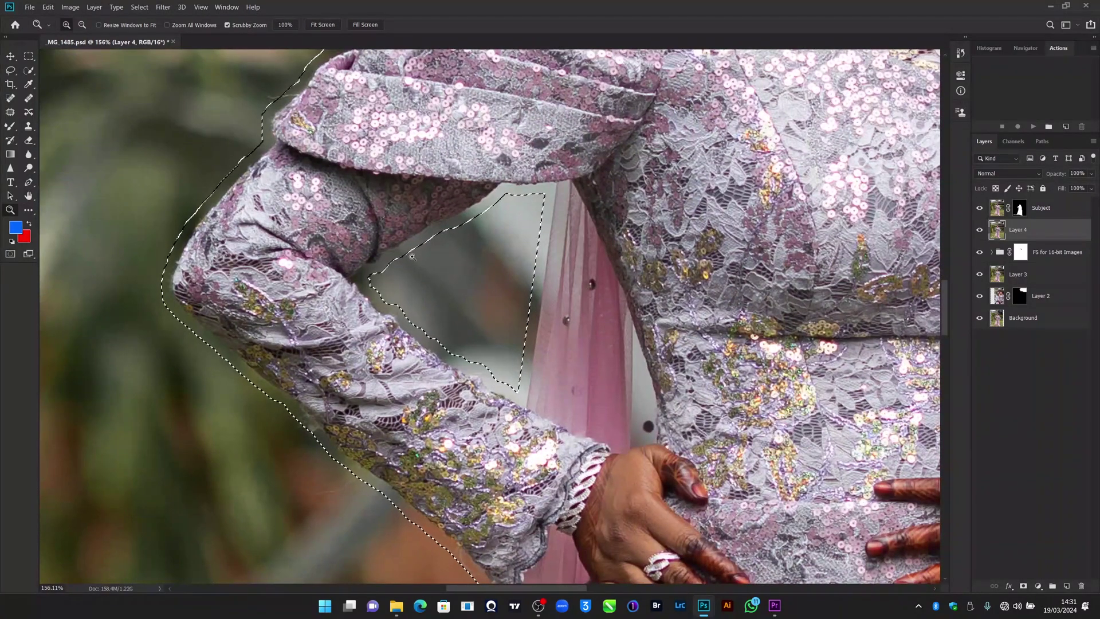
click(324, 25)
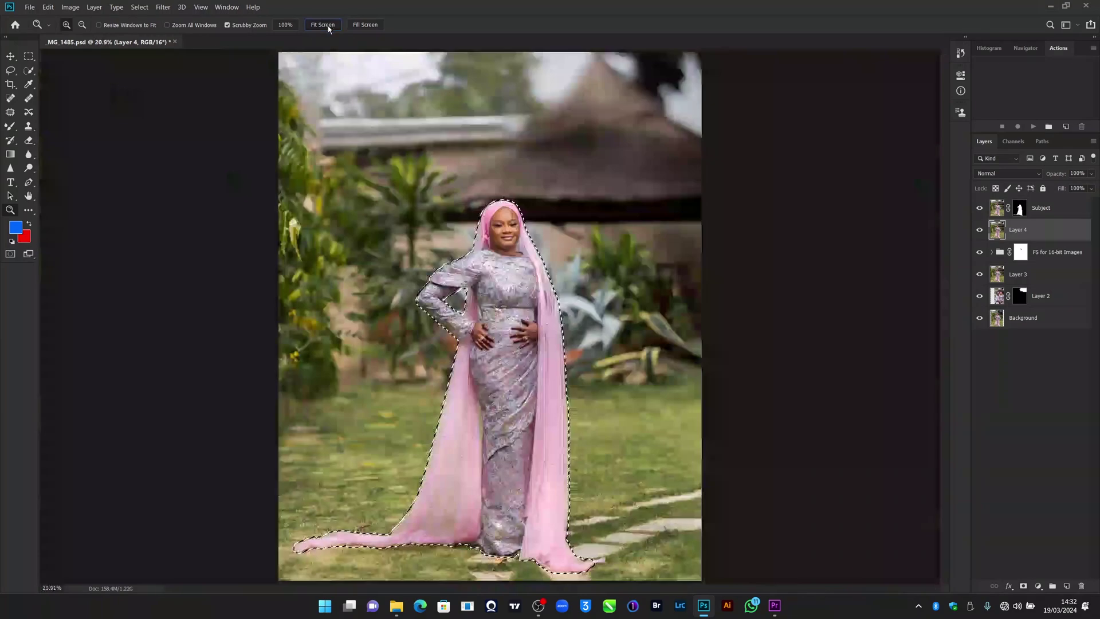
Step: Remove the woman from Layer 4 with a Content-Aware fill, hiding the Subject layer and clearing the selection
click(48, 7)
click(60, 165)
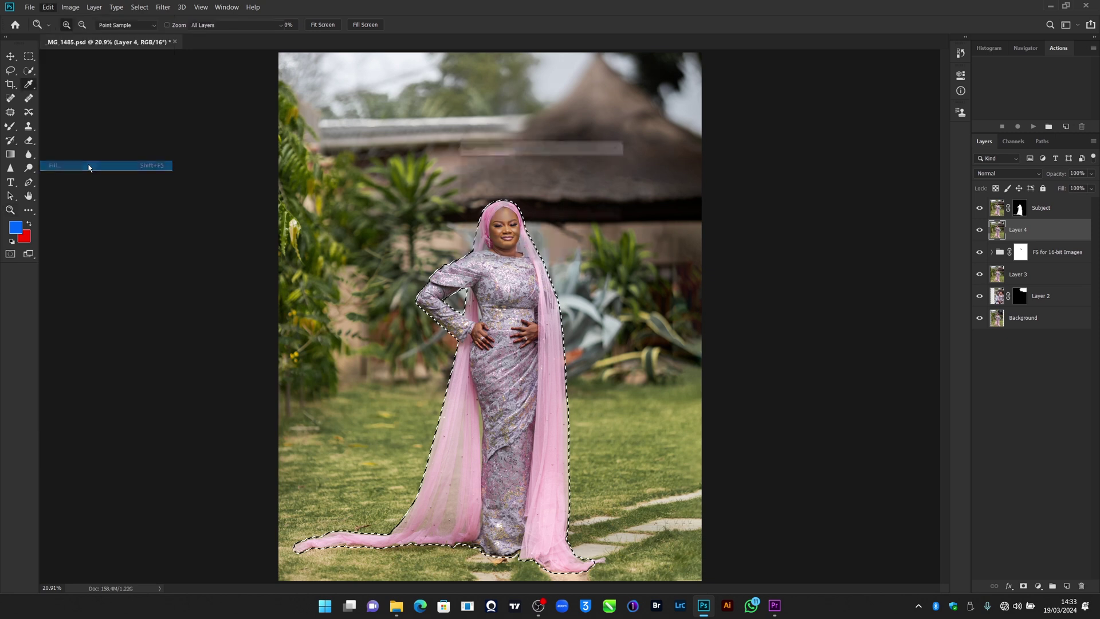
click(547, 164)
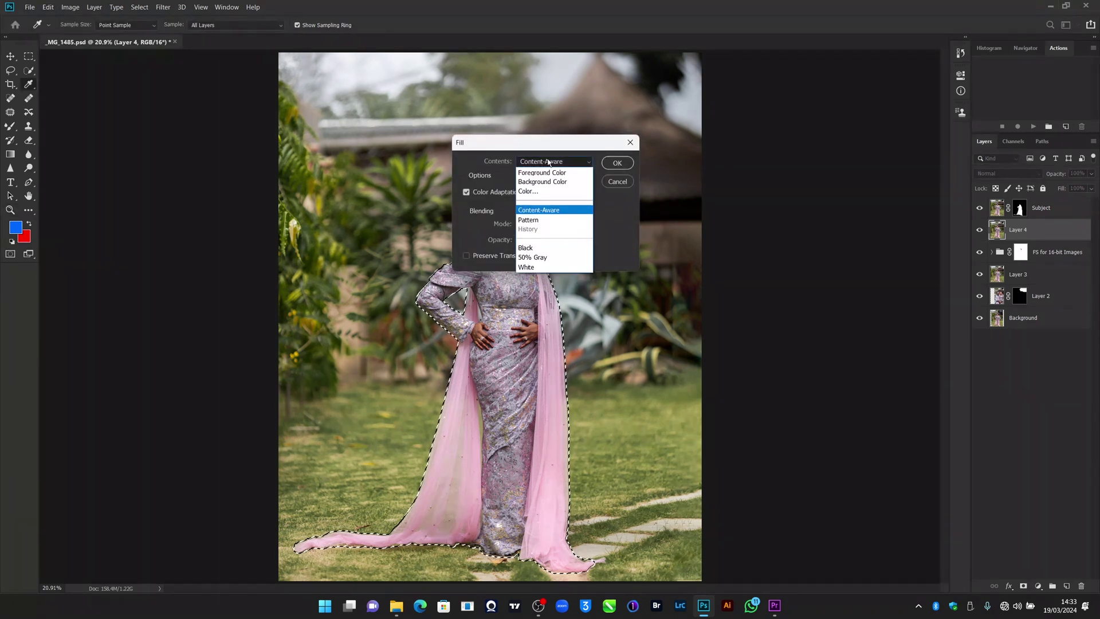
click(585, 210)
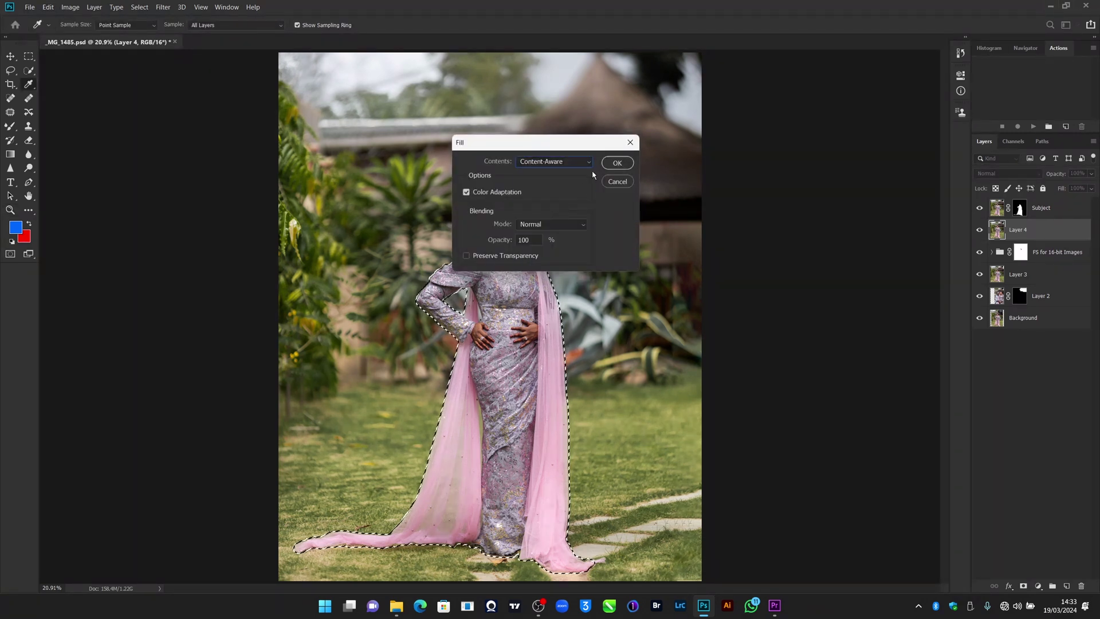
click(617, 163)
key(z)
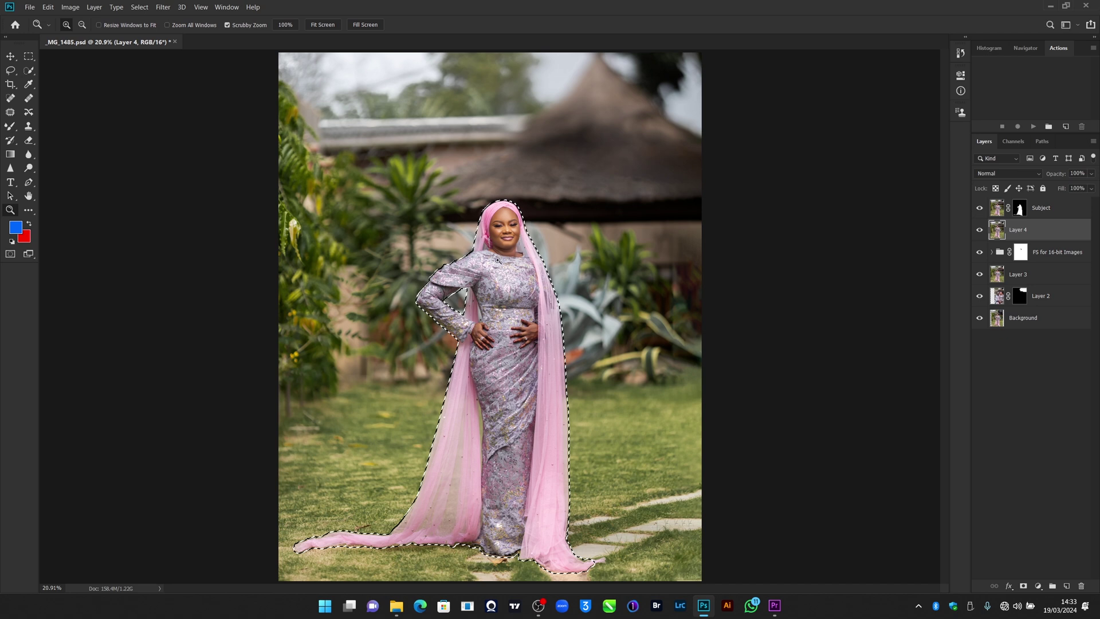
click(980, 208)
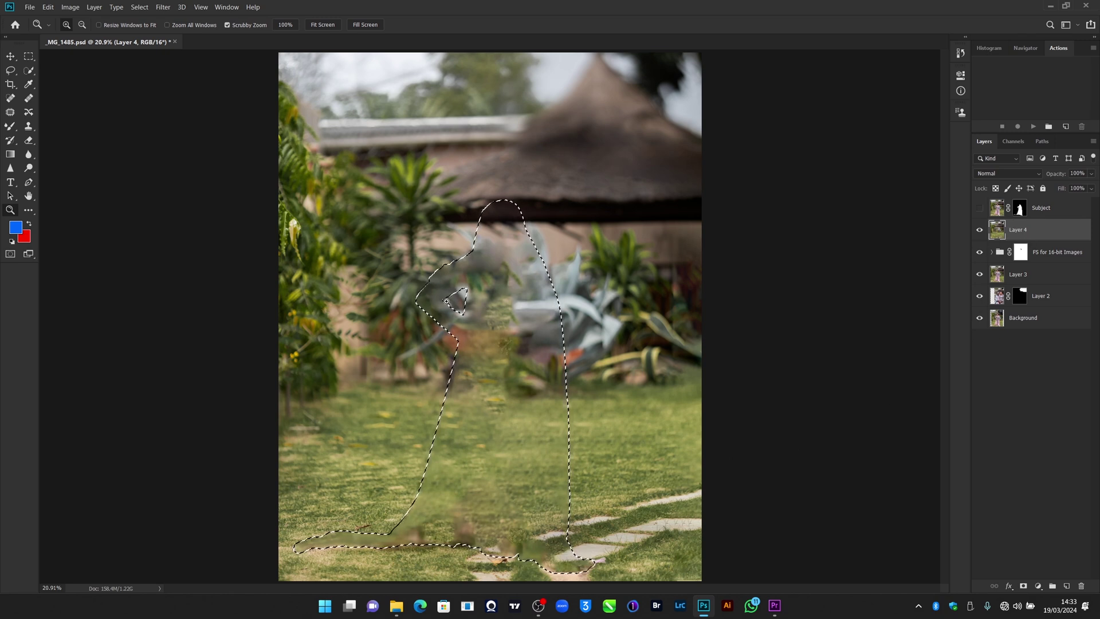
key(ctrl+d)
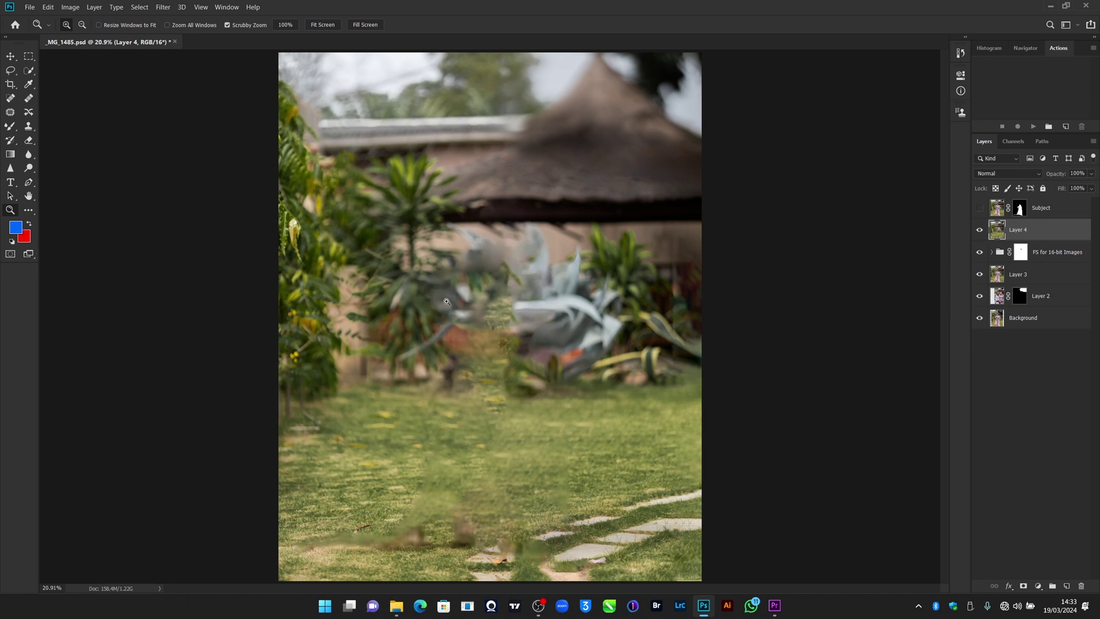
Step: Rename Layer 4 as Background and show the Subject layer again
double_click(1018, 229)
text(Background)
key(Return)
click(980, 208)
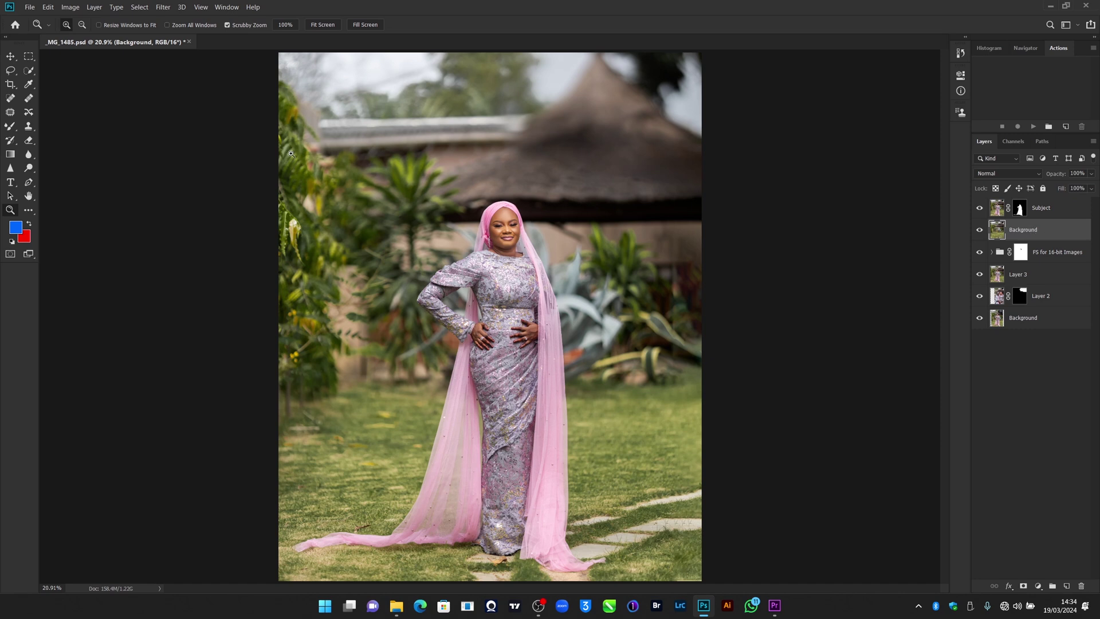
Step: Start a Tilt-Shift blur on the Background layer, centre its focus on the woman's feet and set the blur to 123 px
click(162, 8)
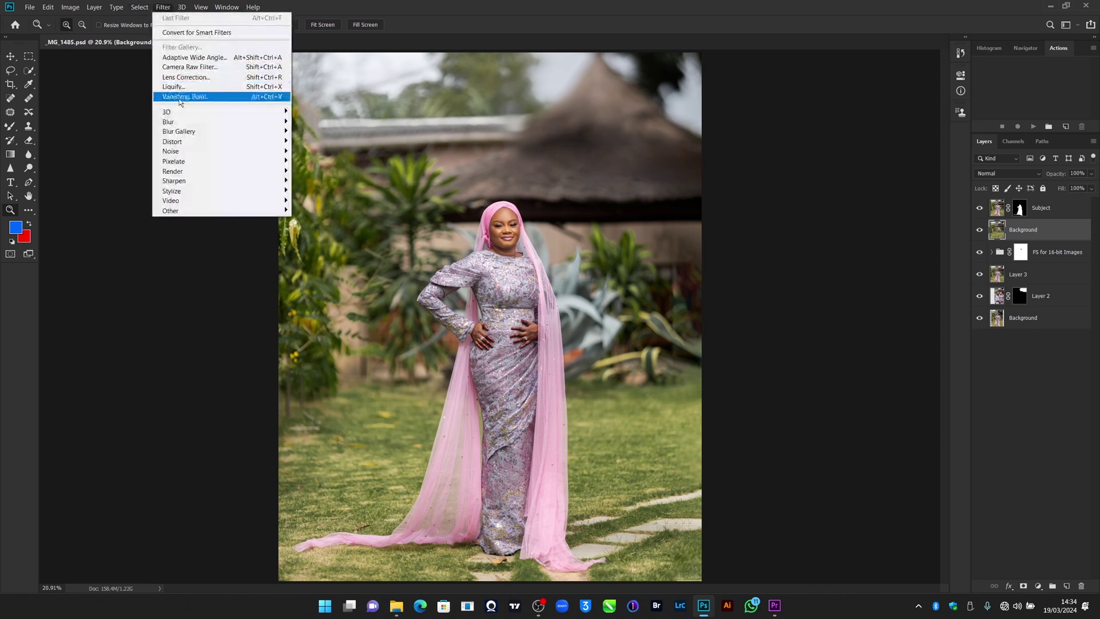
mouse_move(195, 122)
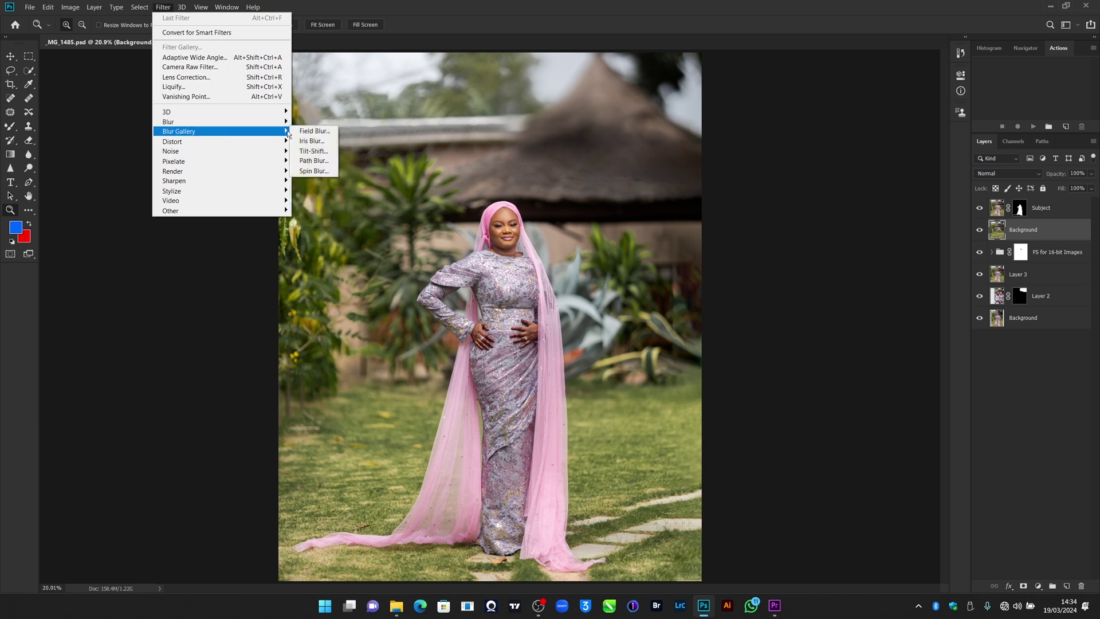
click(324, 150)
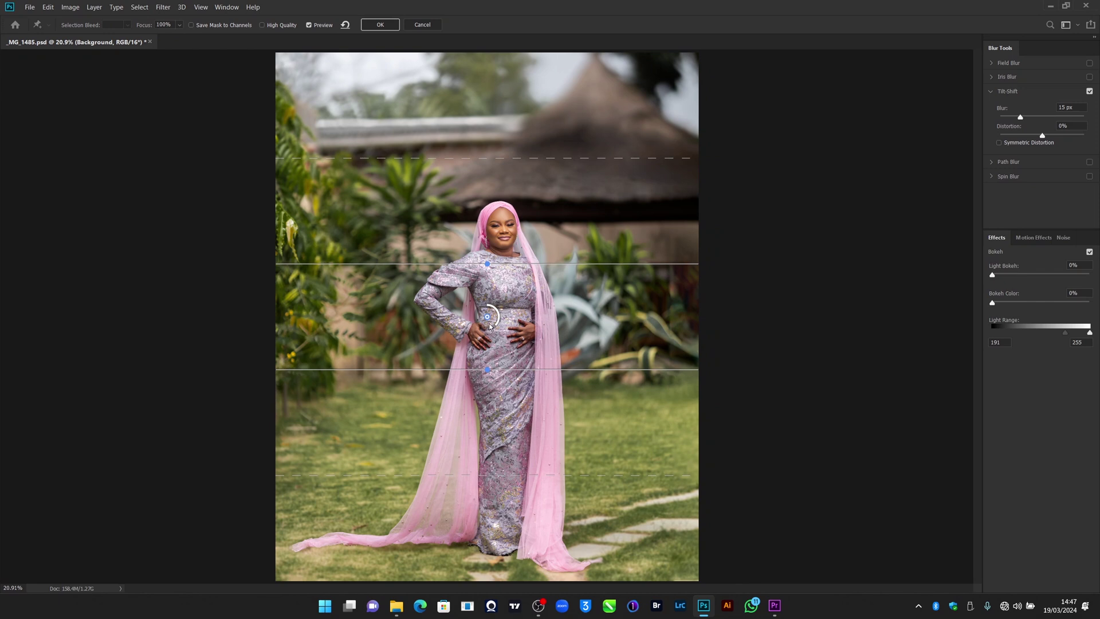
drag(488, 318, 491, 320)
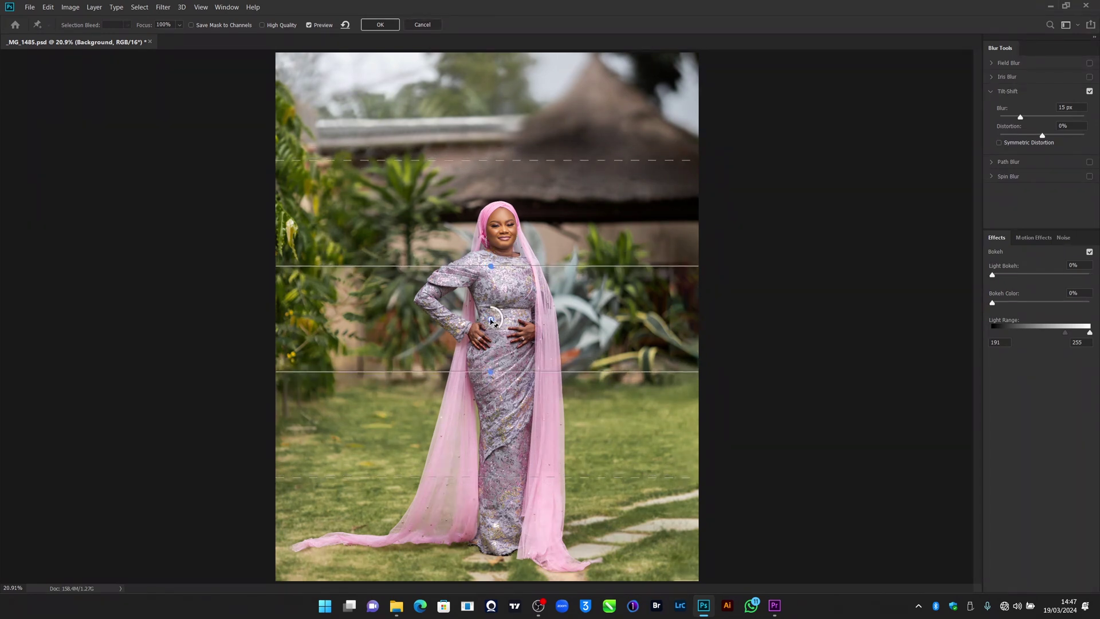
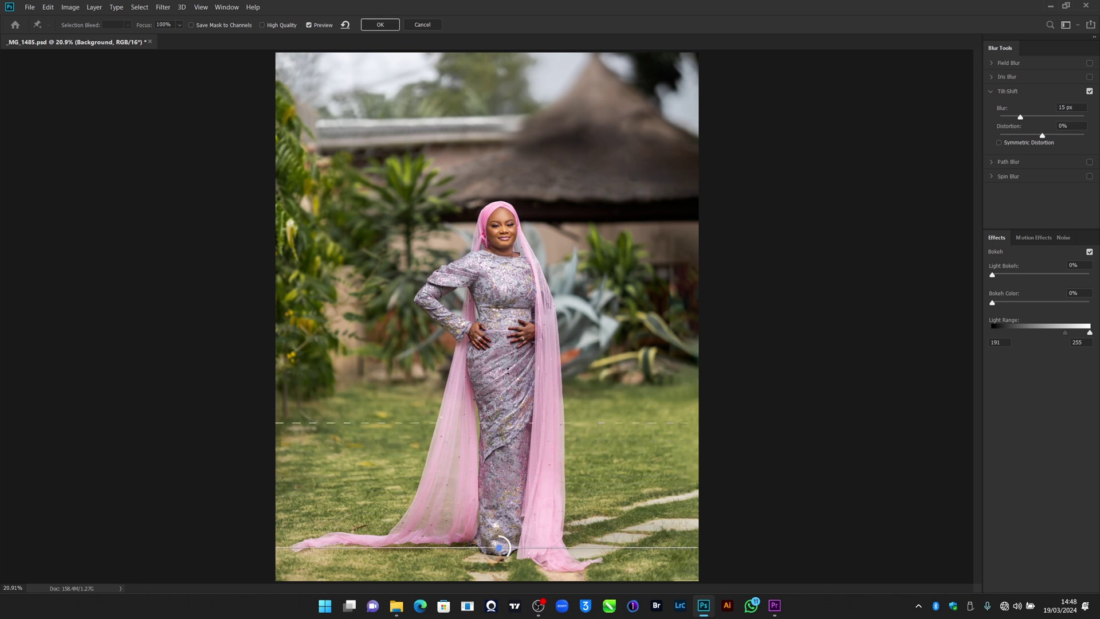
drag(508, 370, 546, 390)
drag(551, 549, 551, 474)
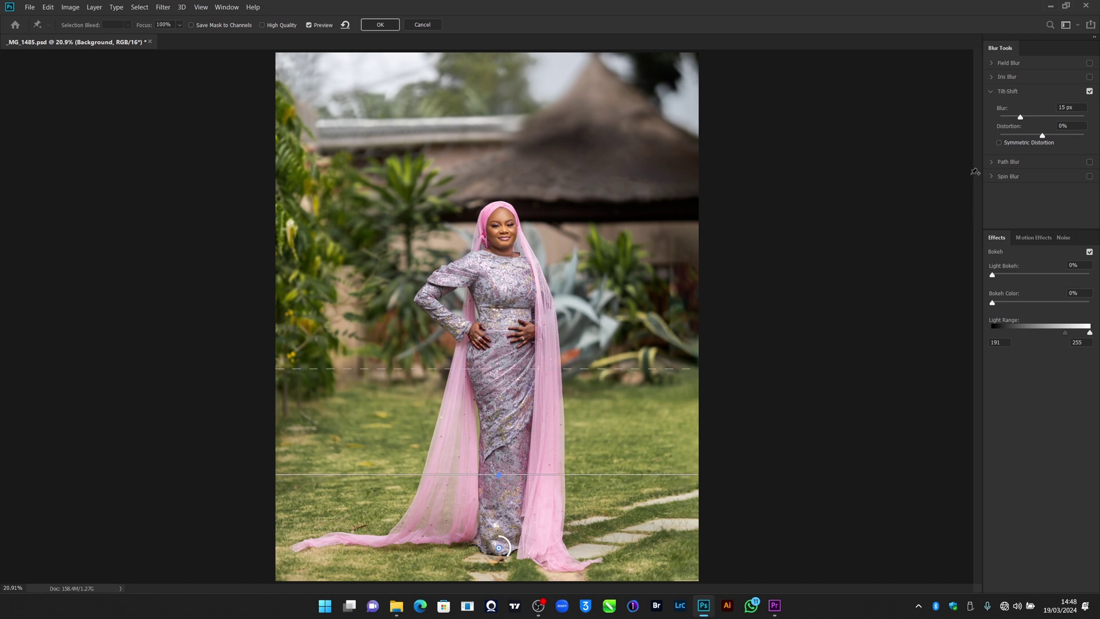
drag(1022, 119, 1048, 119)
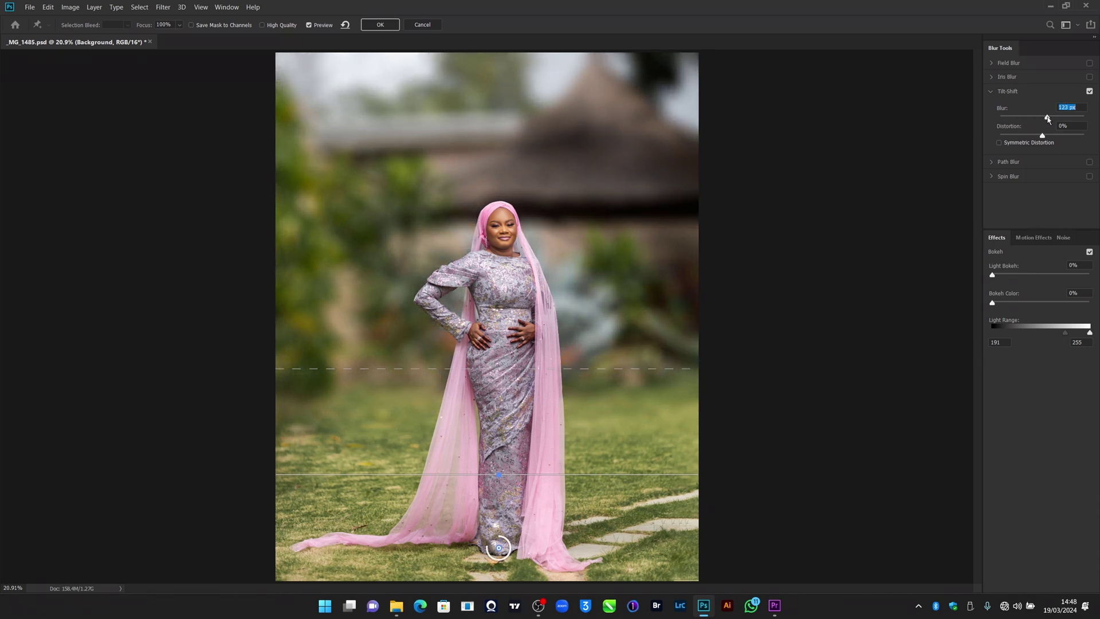
Step: Place the tilt-shift focus line at the woman's feet and the transition line near the lawn's far edge, applying the blur at 152 px
drag(512, 475, 516, 533)
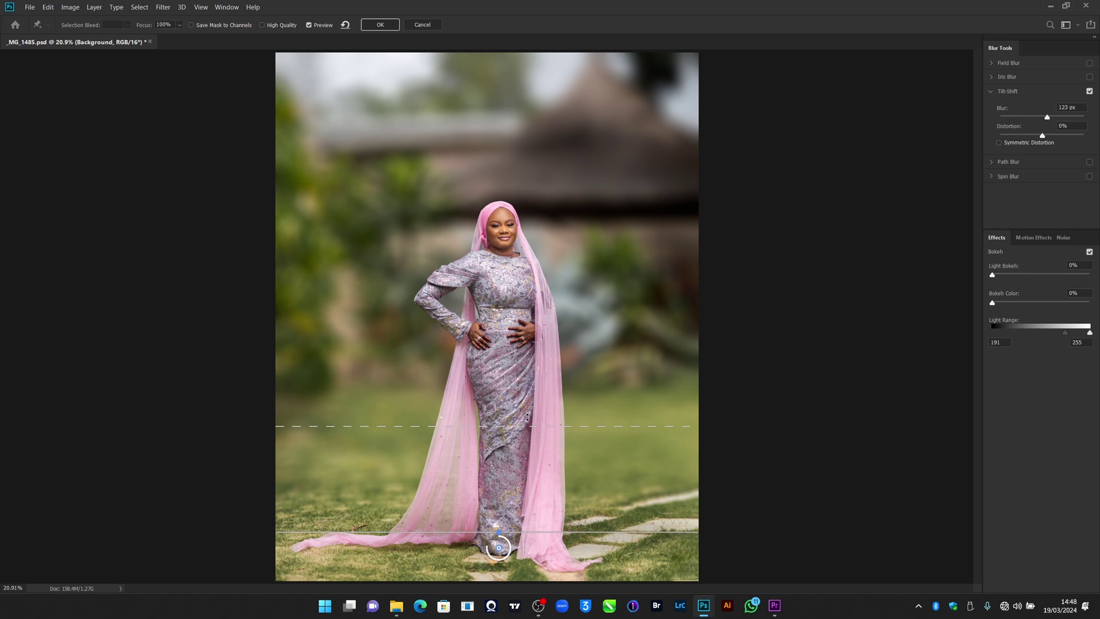
drag(535, 381, 546, 348)
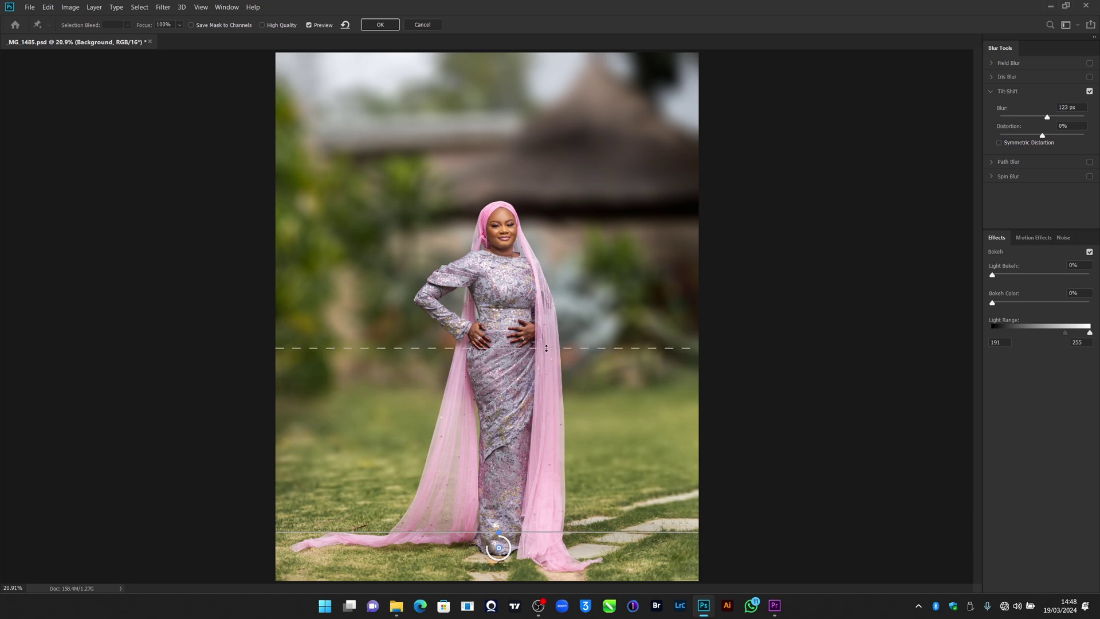
drag(536, 529, 536, 516)
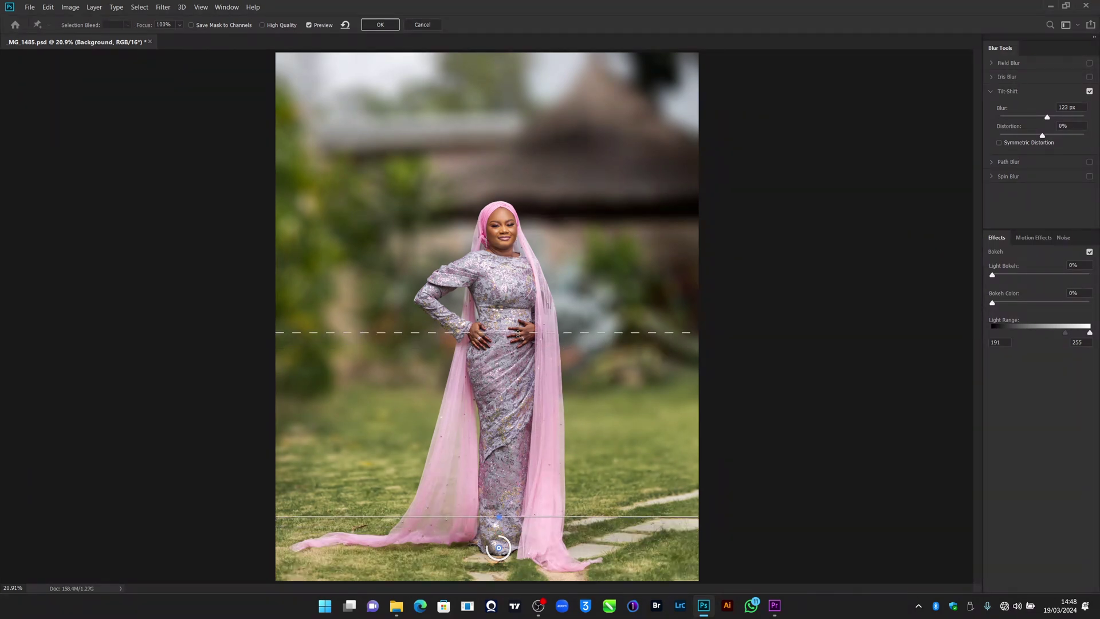
drag(516, 334, 517, 367)
drag(537, 517, 536, 547)
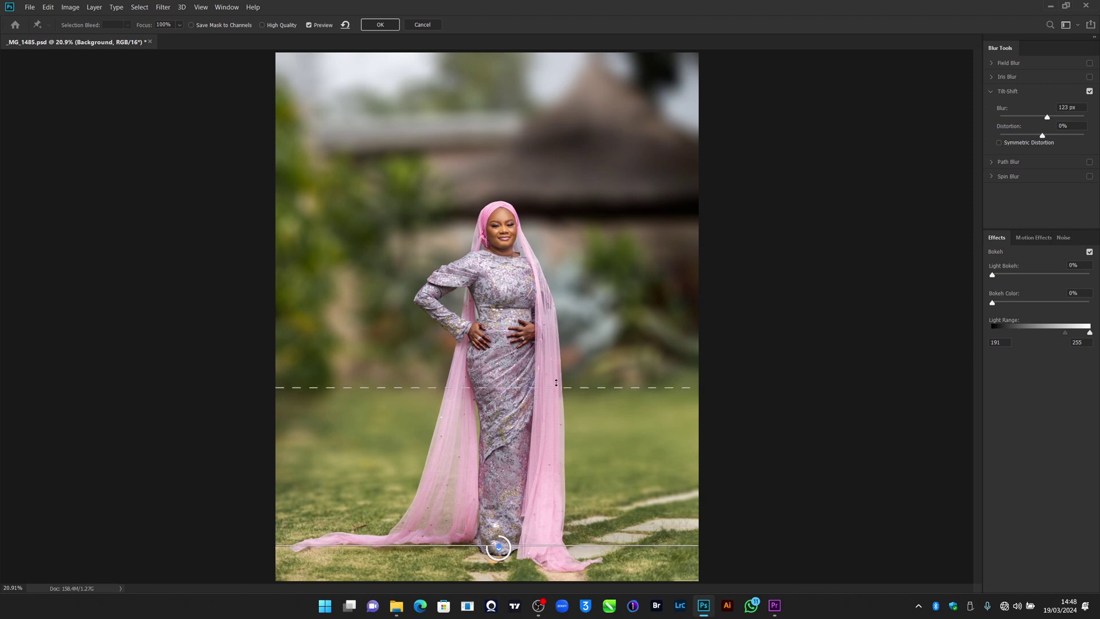
drag(556, 383, 559, 373)
mouse_move(488, 553)
mouse_down()
mouse_move(499, 567)
mouse_move(512, 551)
mouse_move(497, 561)
mouse_move(489, 549)
mouse_move(497, 548)
mouse_up()
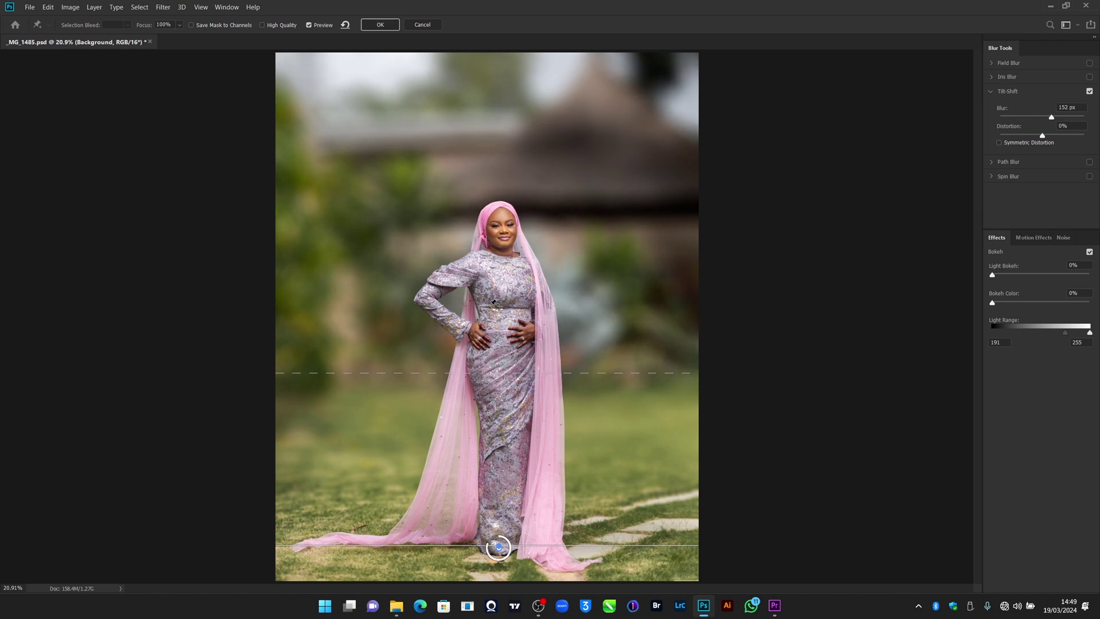
click(378, 25)
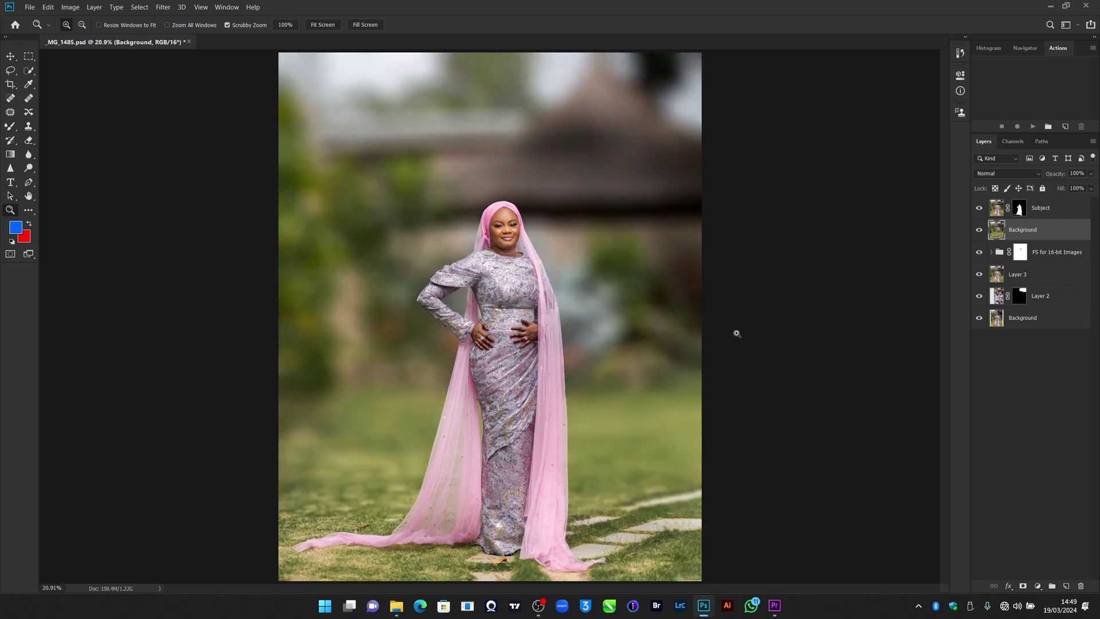
Step: Compare the photo with and without the blurred Background layer by toggling that layer's visibility
click(979, 230)
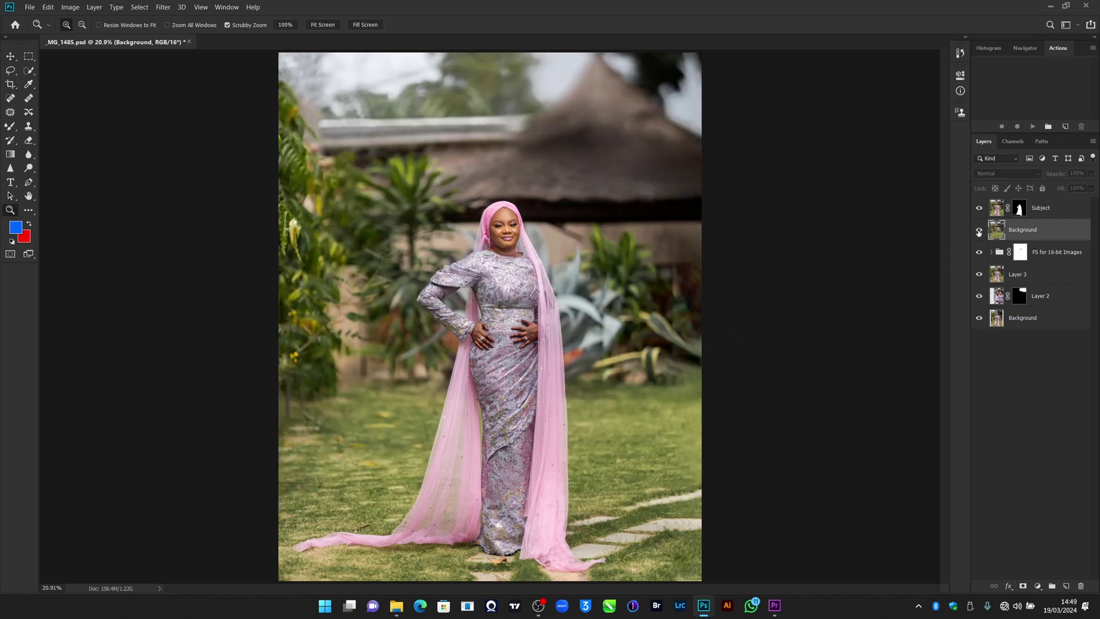
click(979, 230)
click(979, 229)
click(979, 230)
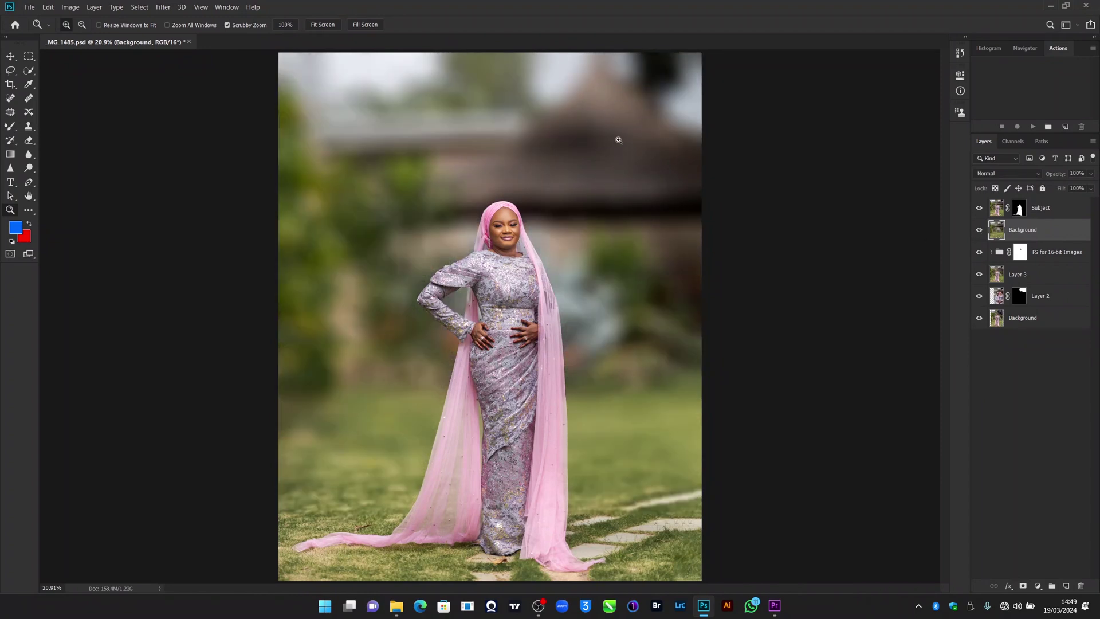
click(979, 230)
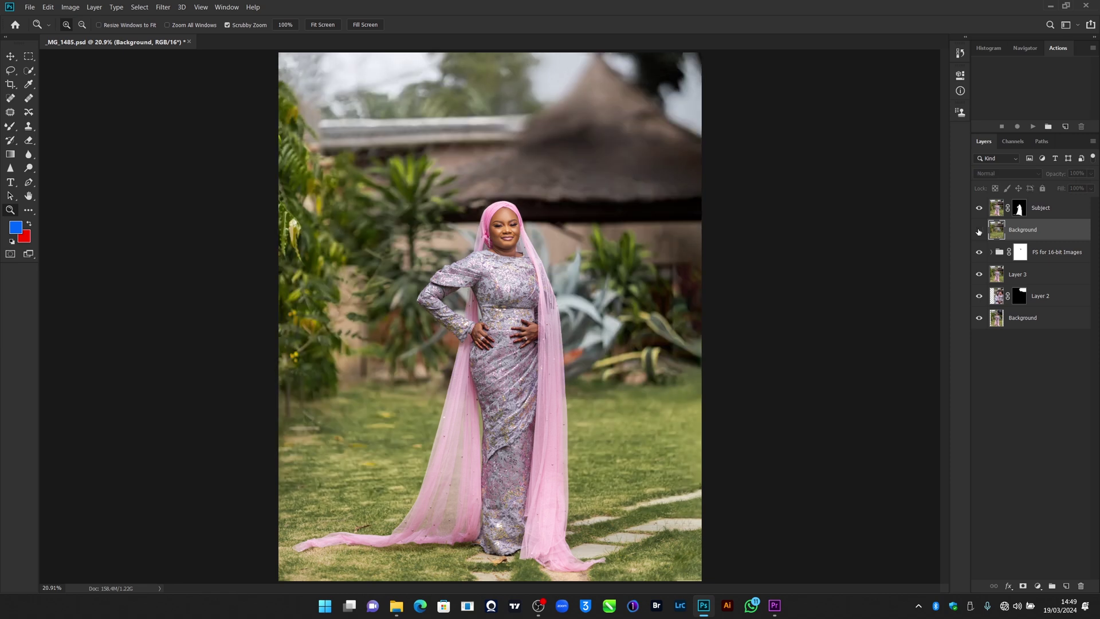
click(979, 230)
click(979, 229)
click(979, 230)
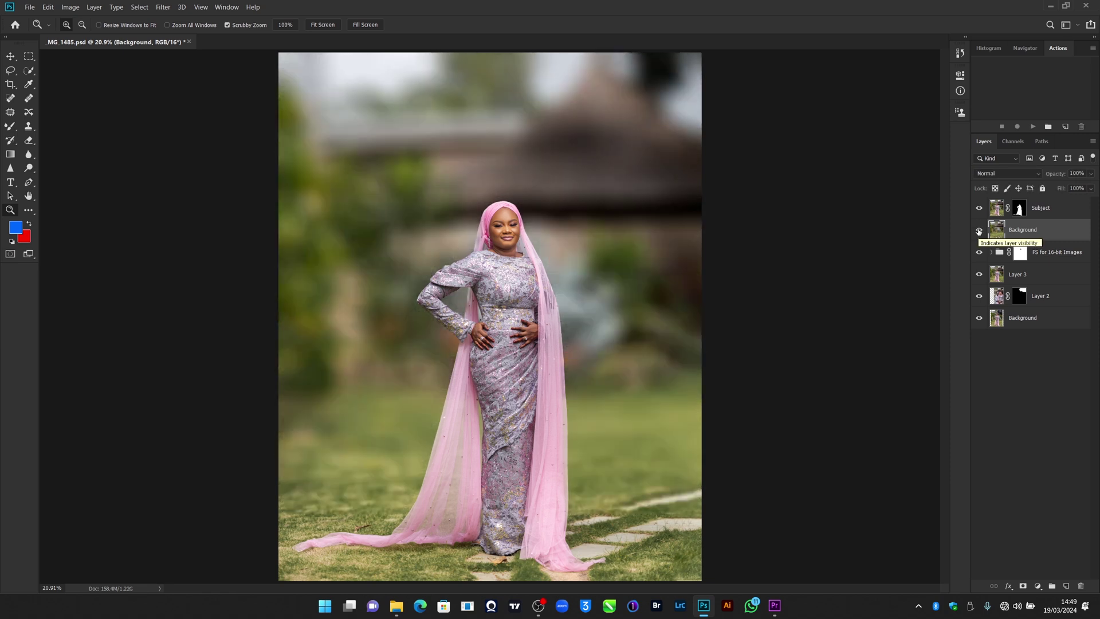
click(978, 230)
click(979, 230)
click(979, 231)
click(979, 231)
Step: Inspect the Subject layer's cut-out edge around the sleeve and bent arm, and stamp all visible layers onto a new top layer
click(1066, 210)
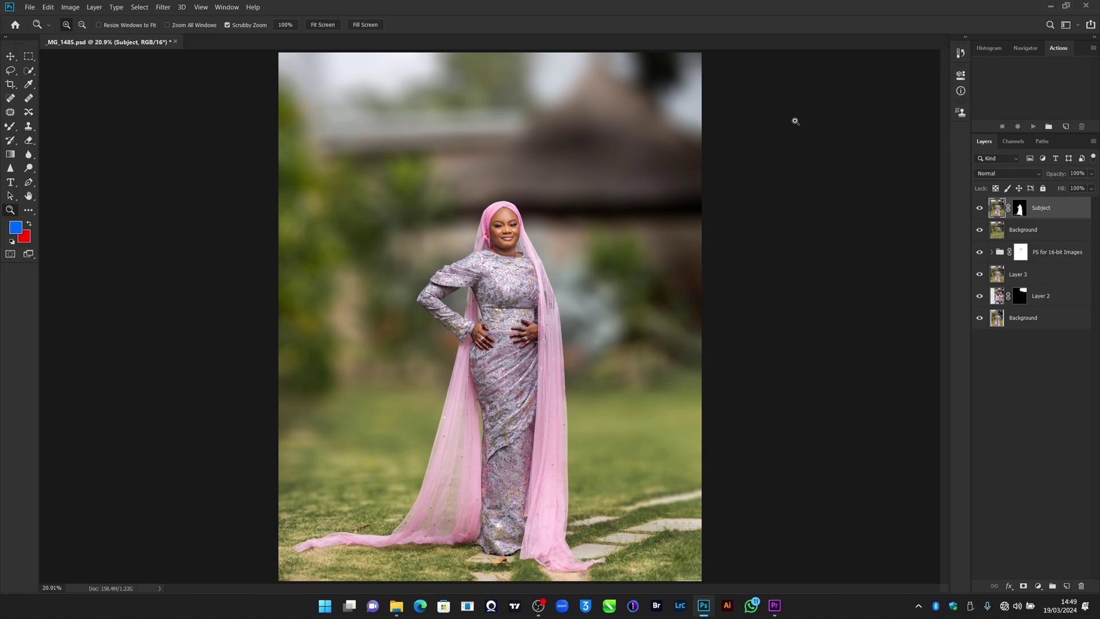
mouse_move(528, 233)
mouse_down()
mouse_move(636, 240)
mouse_move(532, 241)
mouse_up()
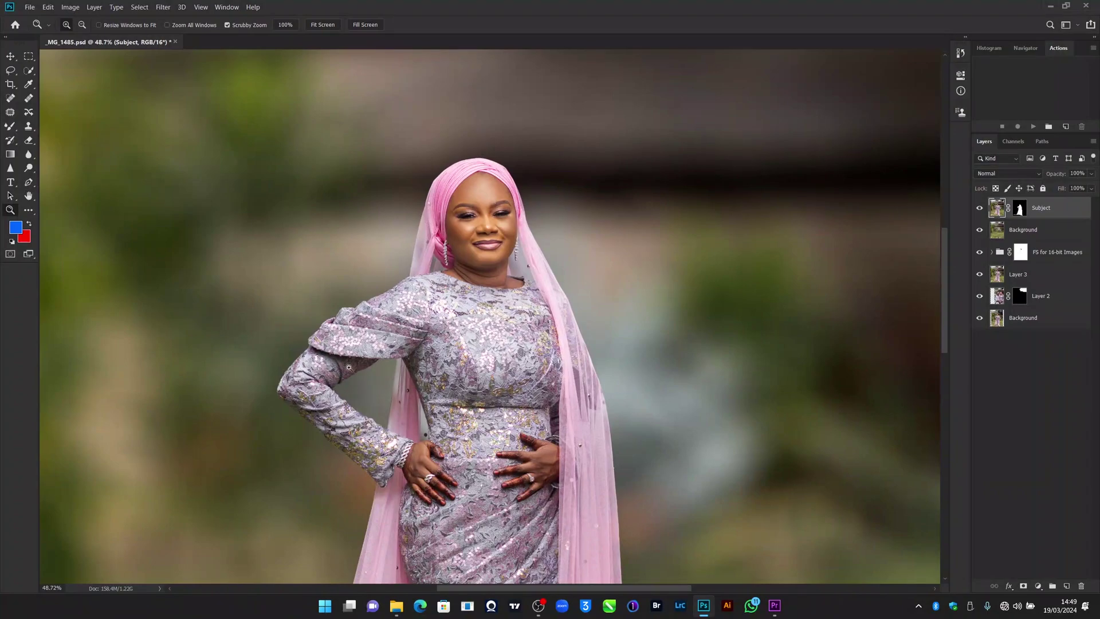
drag(348, 367, 472, 374)
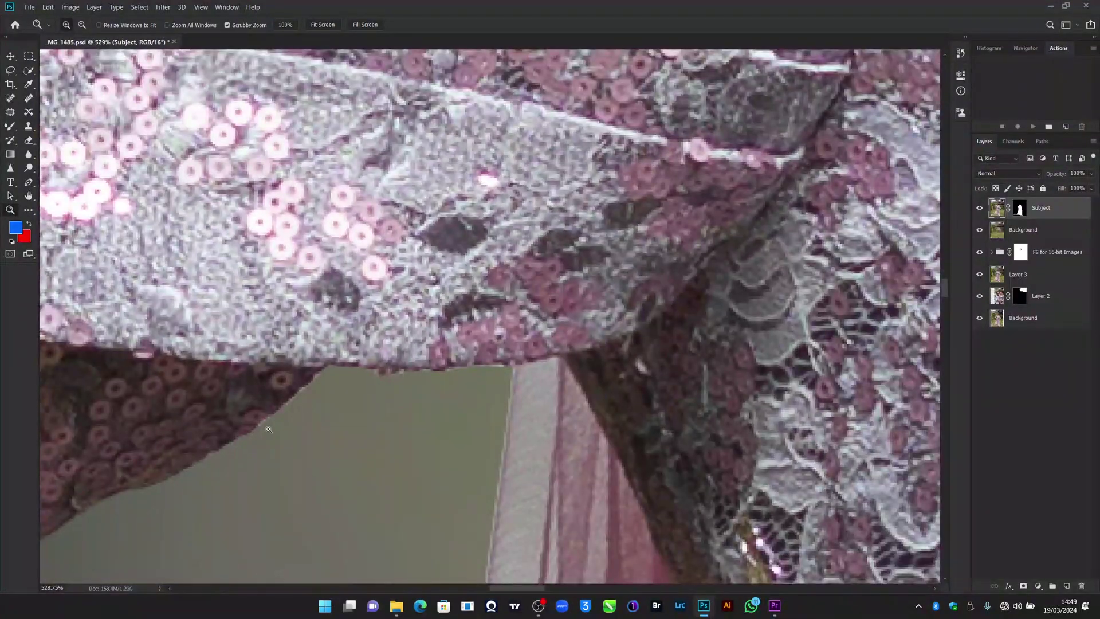
drag(364, 377, 292, 426)
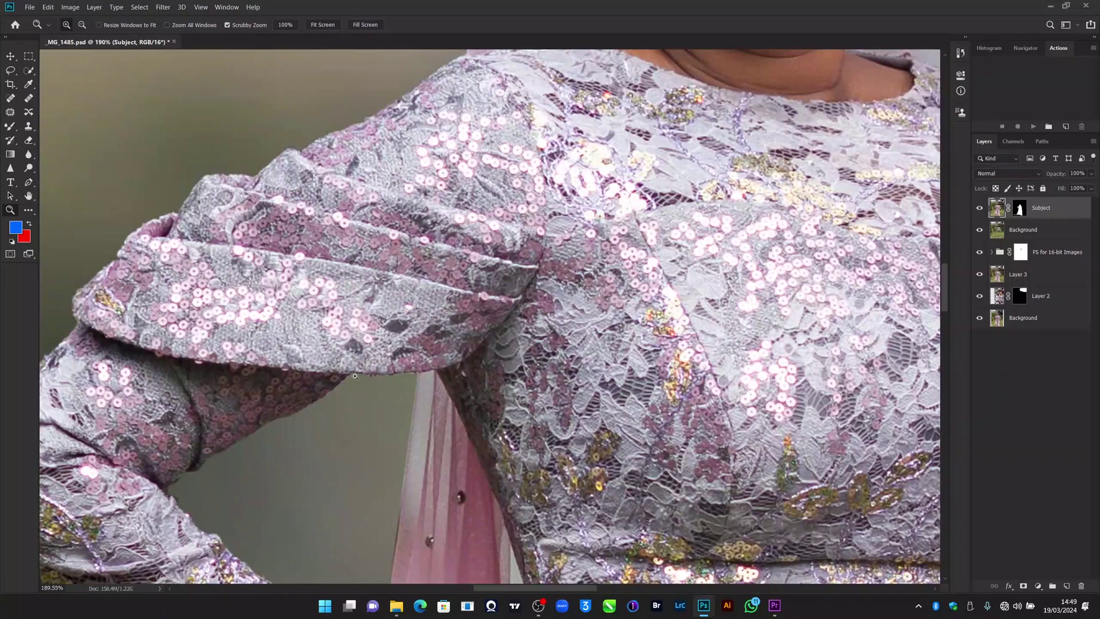
drag(407, 464, 349, 429)
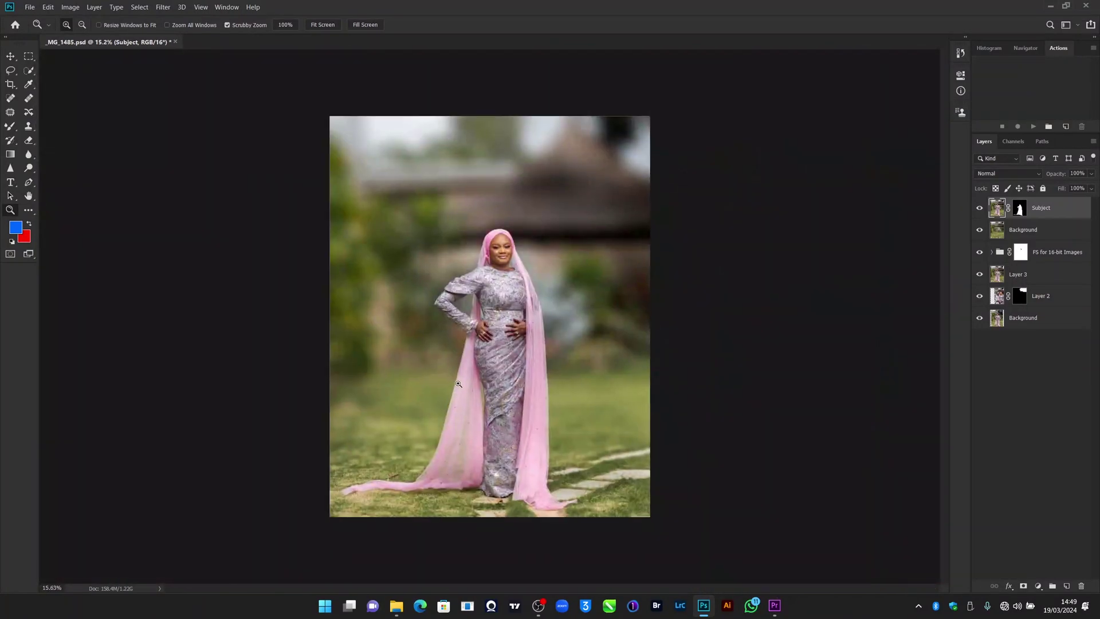
drag(458, 384, 804, 352)
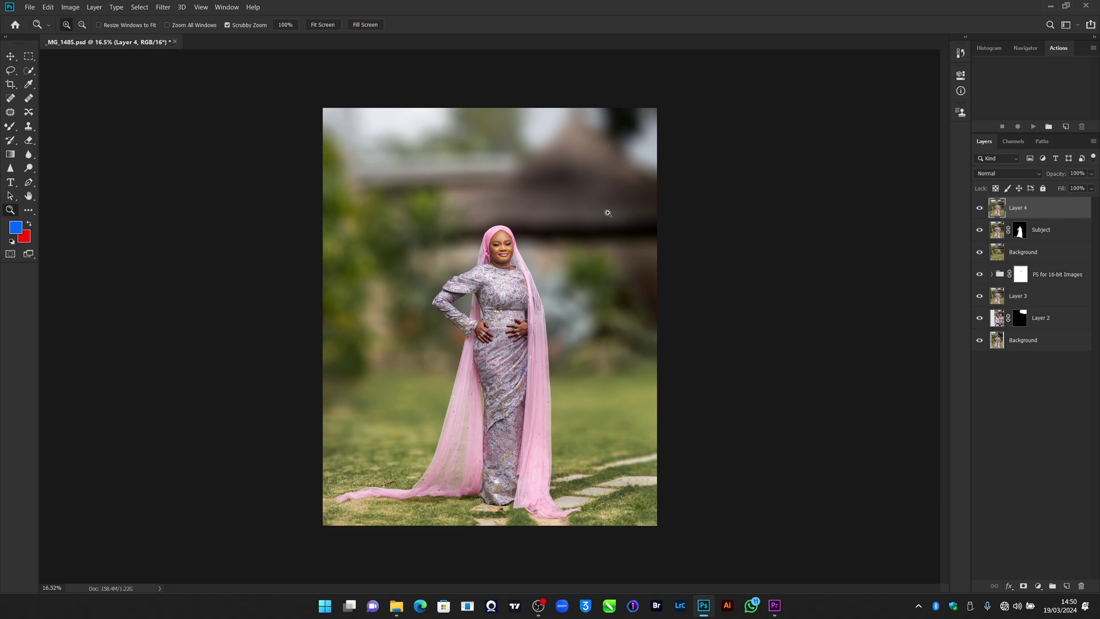
Step: Set up the Blur tool with 30% strength and a 60 px brush for the edges around the woman's head
drag(495, 255, 580, 230)
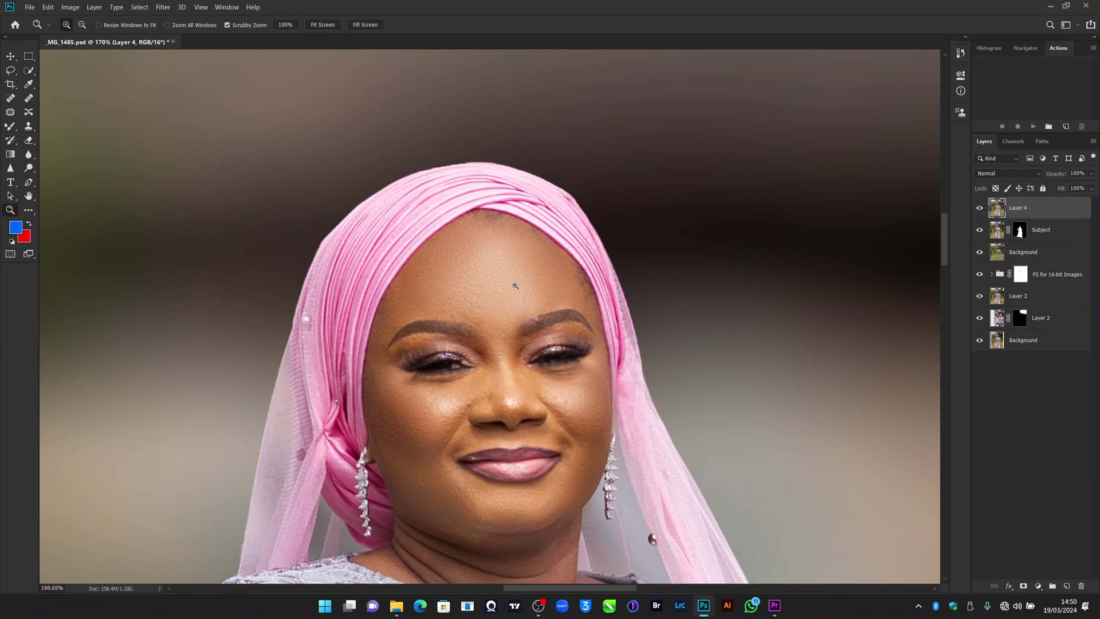
click(29, 157)
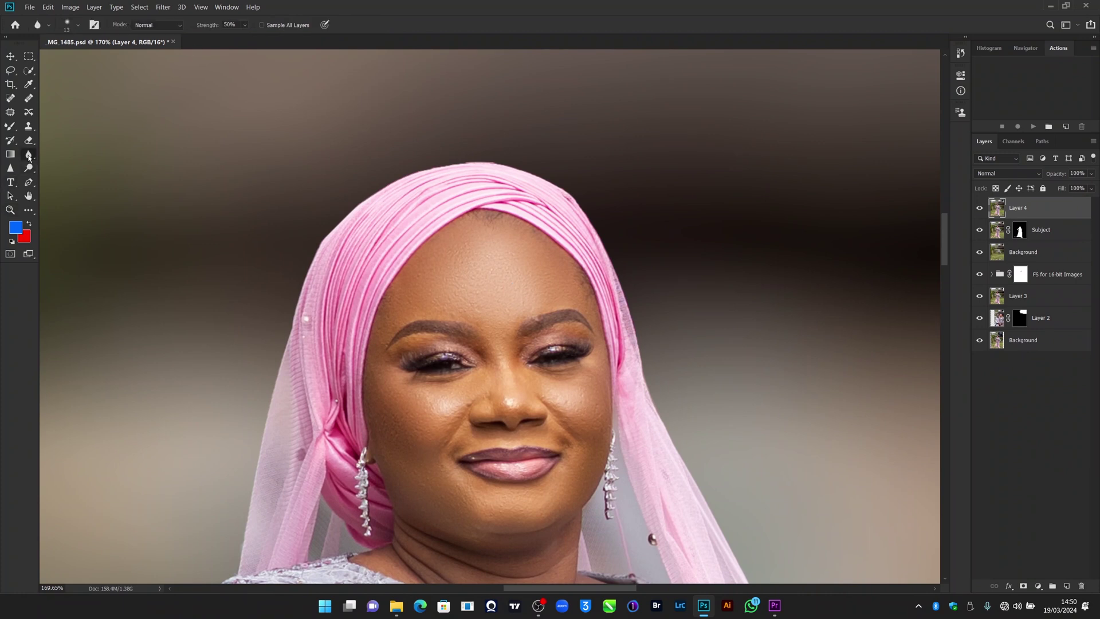
click(236, 23)
text(30)
key(bracketright)
key(bracketright)
key(bracketright)
key(bracketright)
key(bracketright)
key(bracketright)
key(bracketright)
key(bracketright)
key(bracketleft)
key(bracketleft)
key(bracketleft)
Step: Soften the hard cut-out edges along the headscarf, the shoulder and the inside of the bent arm on Layer 4
mouse_move(458, 159)
mouse_down()
mouse_move(396, 184)
mouse_move(333, 258)
mouse_move(278, 403)
mouse_up()
mouse_move(514, 163)
mouse_down()
mouse_move(447, 151)
mouse_move(378, 169)
mouse_move(349, 196)
mouse_move(479, 168)
mouse_move(388, 177)
mouse_move(306, 253)
mouse_move(352, 203)
mouse_move(312, 239)
mouse_move(277, 311)
mouse_move(310, 277)
mouse_move(297, 363)
mouse_up()
drag(246, 550, 471, 260)
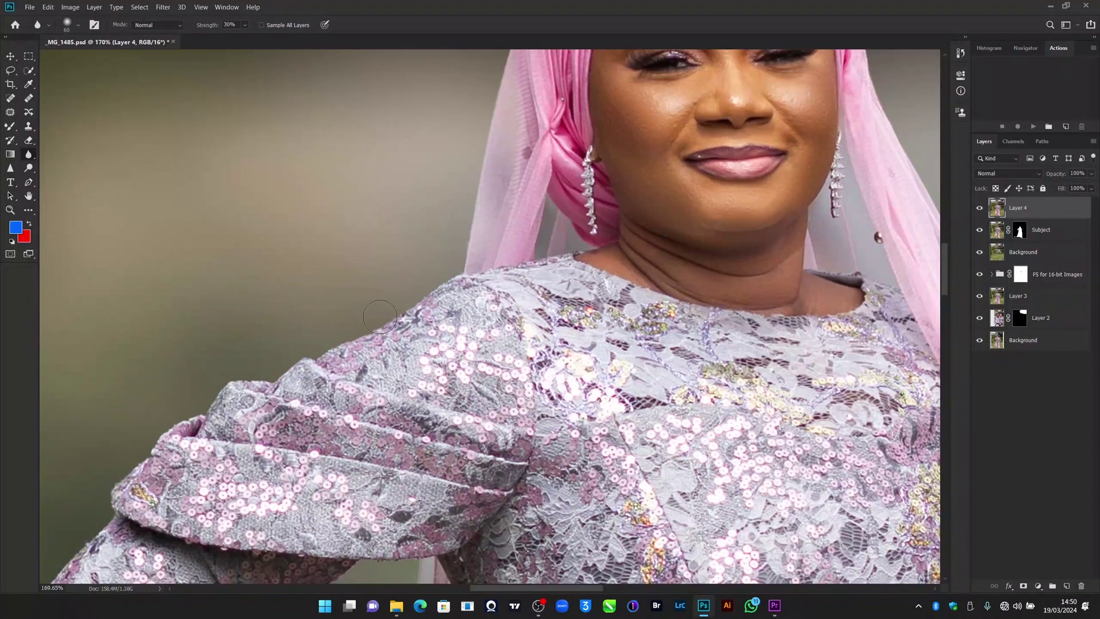
mouse_move(380, 317)
mouse_down()
mouse_move(487, 257)
mouse_move(435, 246)
mouse_move(390, 303)
mouse_move(309, 352)
mouse_up()
mouse_move(310, 452)
mouse_down()
mouse_move(315, 179)
mouse_move(336, 142)
mouse_up()
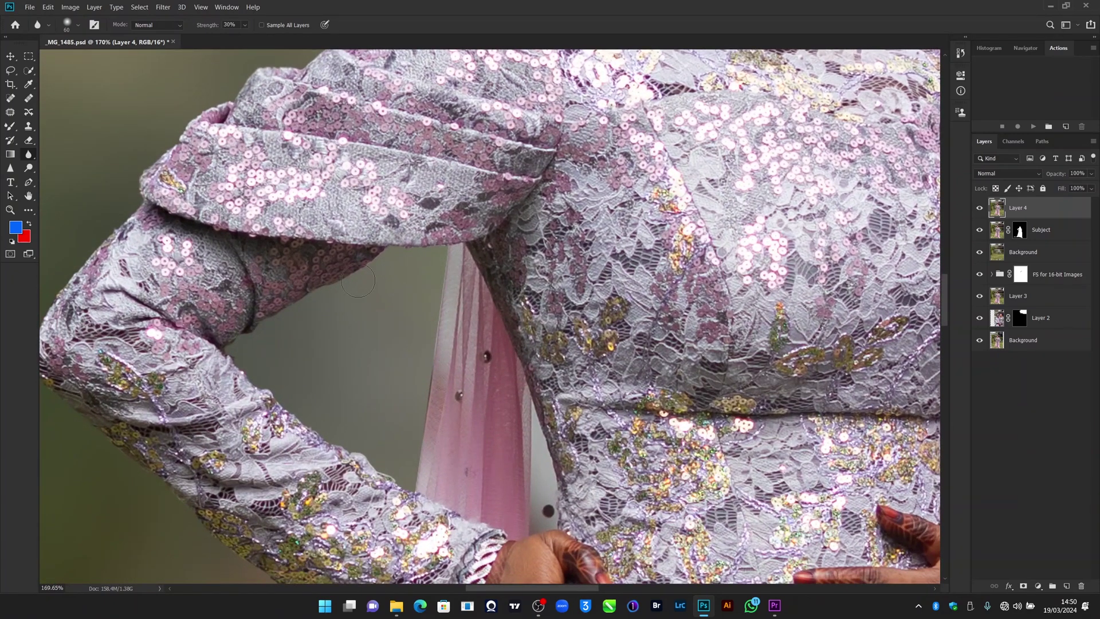
mouse_move(214, 337)
mouse_down()
mouse_move(255, 382)
mouse_move(314, 418)
mouse_up()
mouse_move(369, 453)
mouse_down()
mouse_move(414, 480)
mouse_move(349, 458)
mouse_move(255, 397)
mouse_move(263, 387)
mouse_move(366, 470)
mouse_move(426, 481)
mouse_move(444, 290)
mouse_move(432, 405)
mouse_up()
Step: Compare the underarm edge with Layer 4 shown and hidden, and review the whole portrait
key(z)
drag(383, 256, 493, 359)
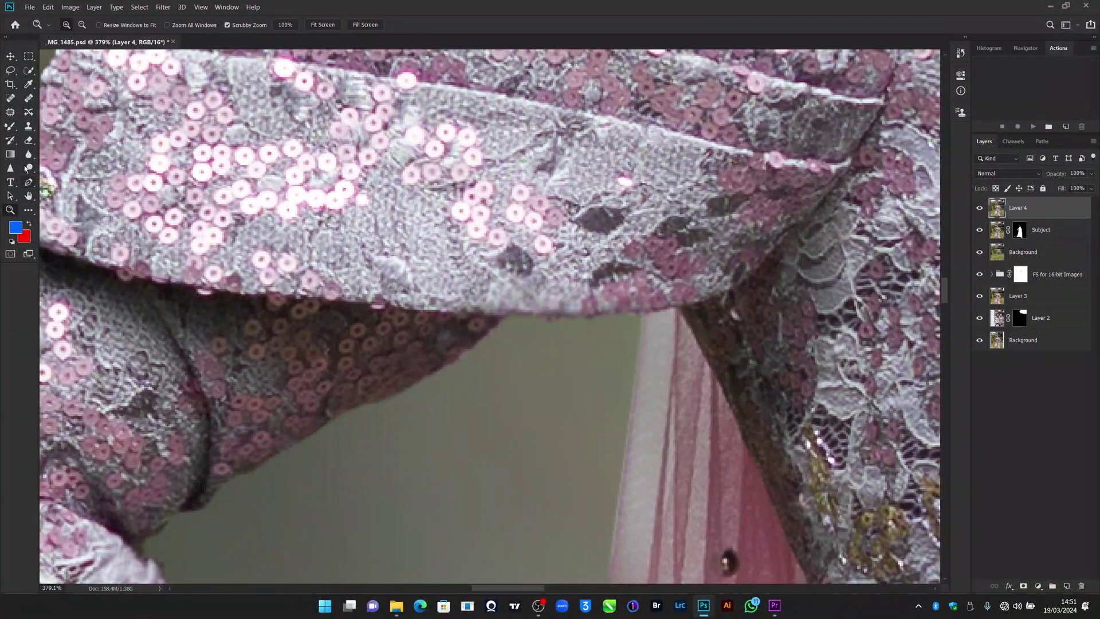
click(980, 209)
click(980, 209)
click(980, 210)
click(979, 210)
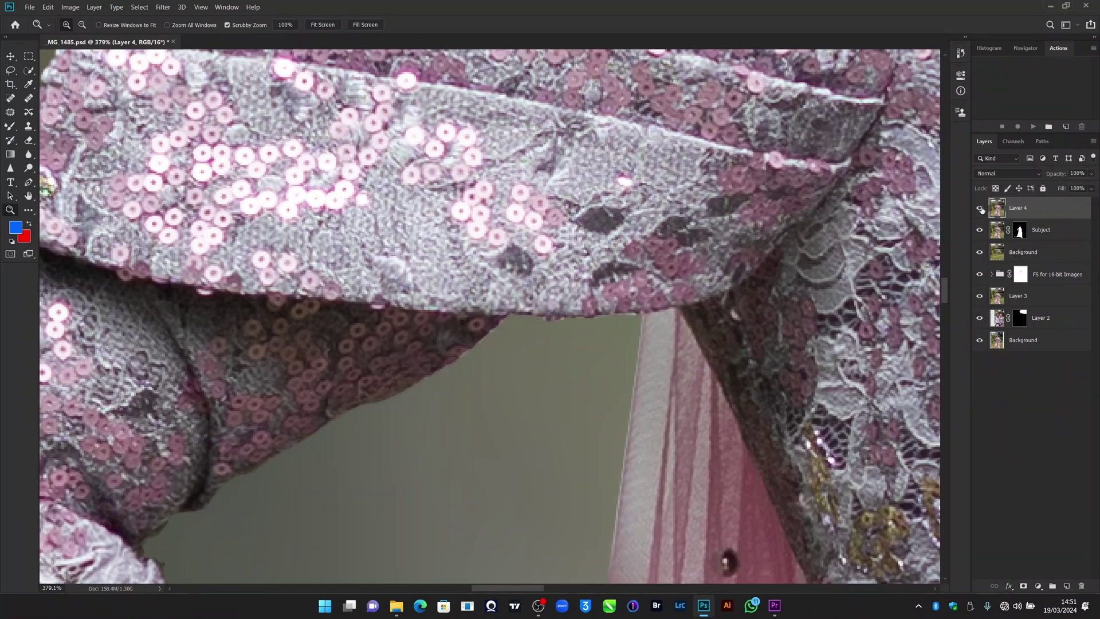
click(319, 26)
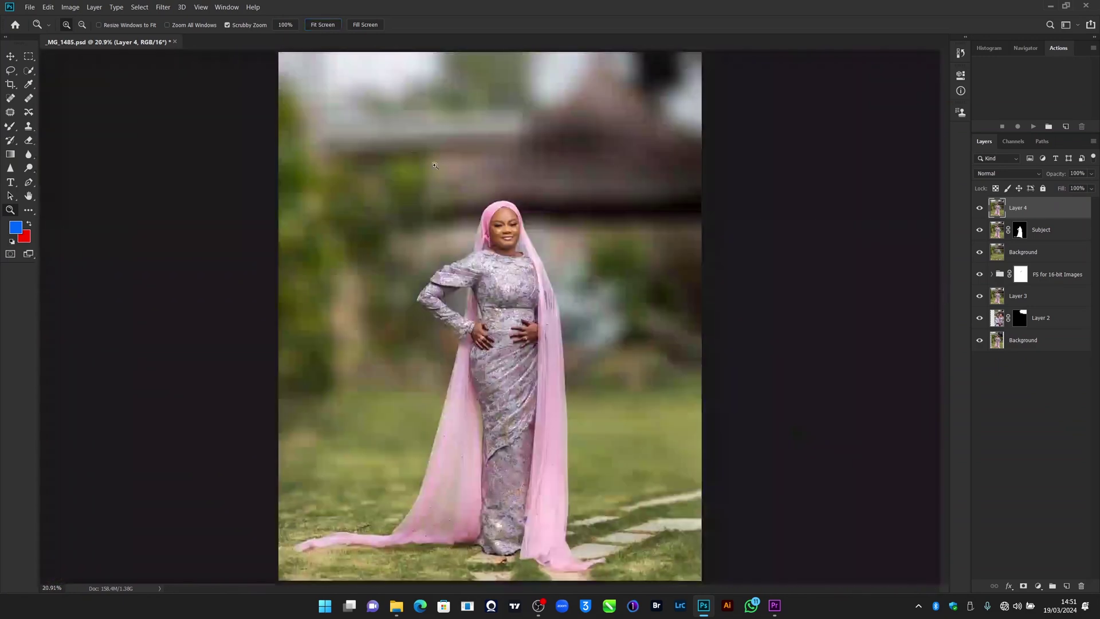